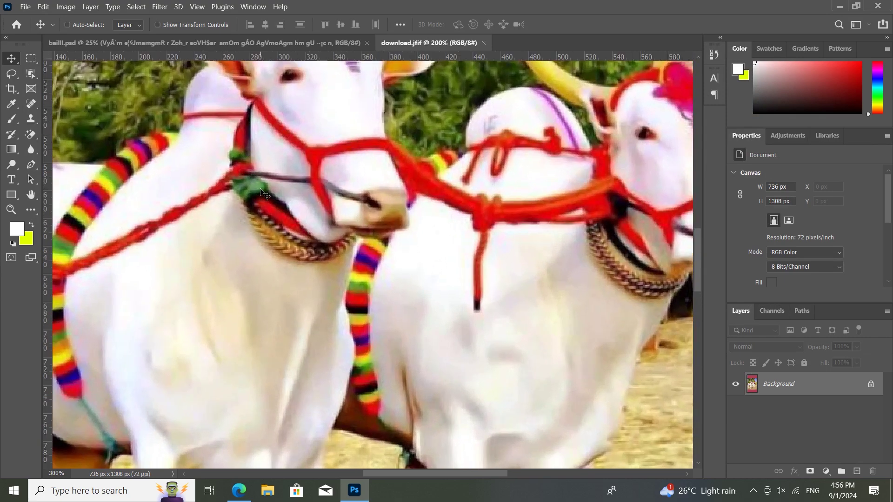
Start tracing the left bull's back in the download.jfif photo with a Pen tool path.
{"action": "key", "text": "ctrl+minus"}
{"action": "key", "text": "ctrl+minus"}
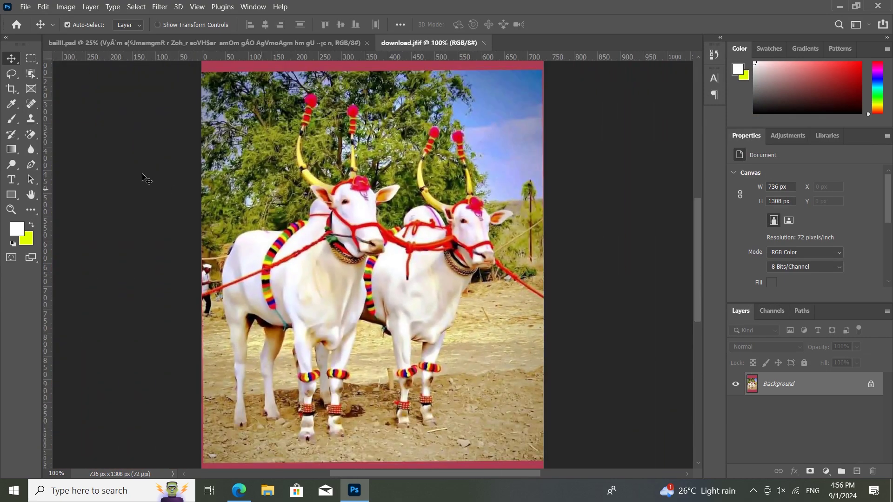
{"action": "left_click", "coordinate": [30, 165]}
{"action": "key", "text": "ctrl+plus"}
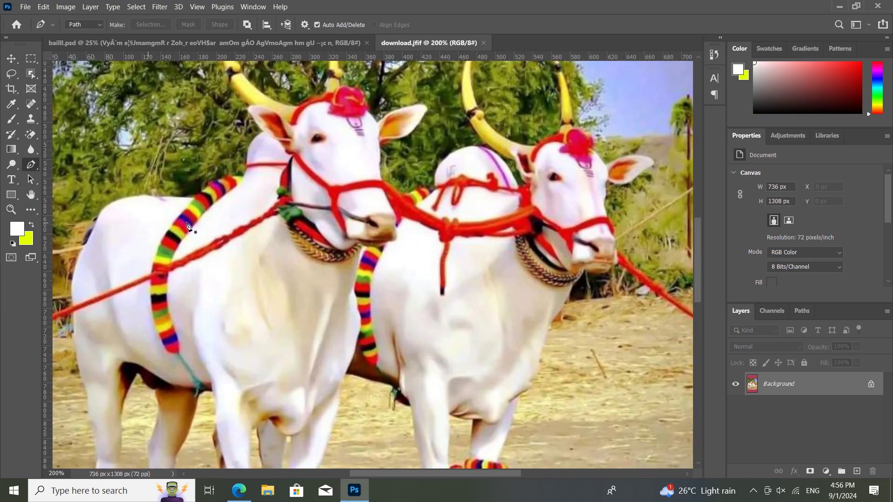
{"action": "left_click", "coordinate": [191, 197]}
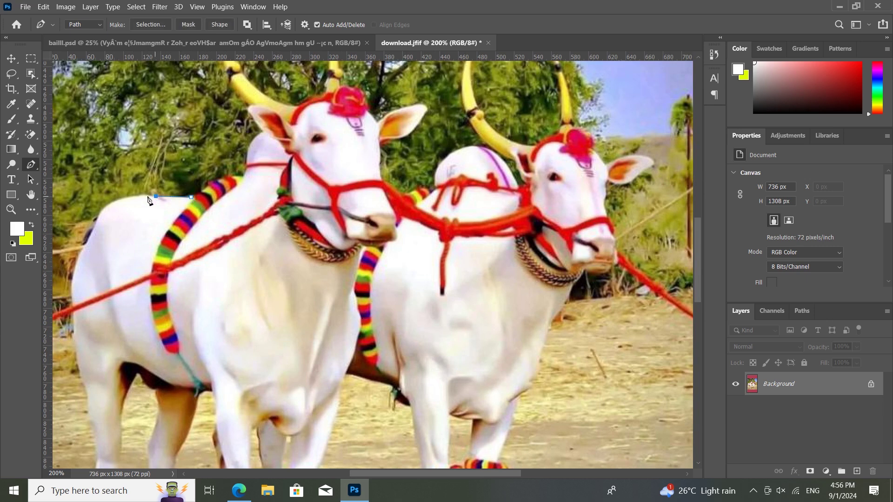
{"action": "left_click_drag", "start_coordinate": [117, 200], "coordinate": [107, 206]}
{"action": "left_click", "coordinate": [98, 216]}
{"action": "right_click", "coordinate": [37, 168]}
{"action": "left_click", "coordinate": [39, 168]}
Switch to the browser and look through the YouTube tutorial on removing backgrounds with the Pen tool, including its title.
{"action": "left_click", "coordinate": [239, 491]}
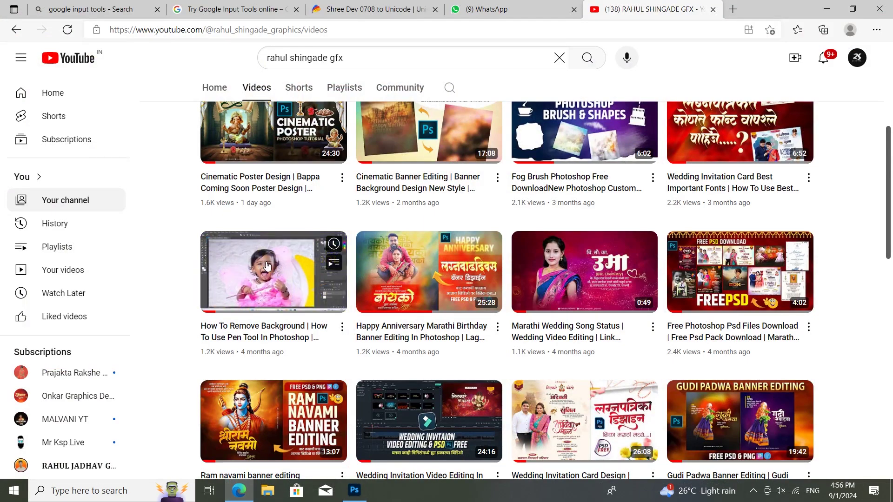
{"action": "left_click", "coordinate": [263, 266]}
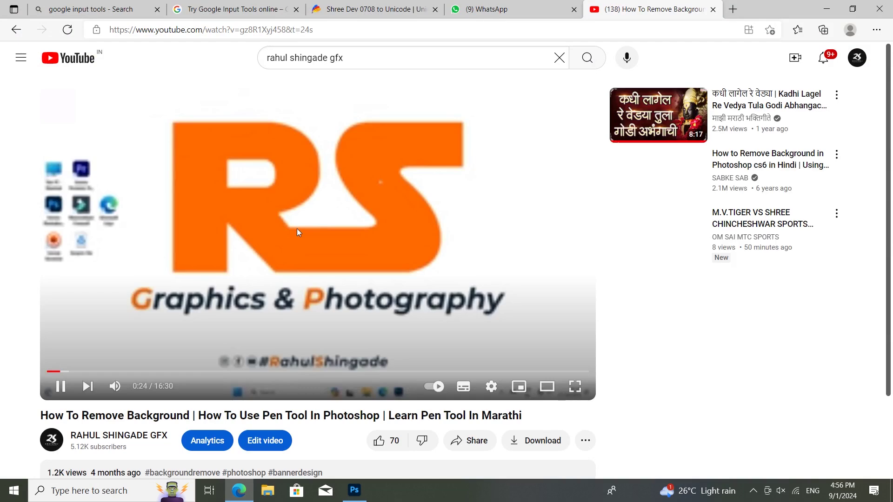
{"action": "left_click", "coordinate": [298, 222]}
{"action": "scroll", "coordinate": [297, 222], "scroll_direction": "down", "scroll_amount": 1}
{"action": "left_click", "coordinate": [195, 306]}
{"action": "scroll", "coordinate": [231, 243], "scroll_direction": "up", "scroll_amount": 1}
{"action": "left_click", "coordinate": [231, 372]}
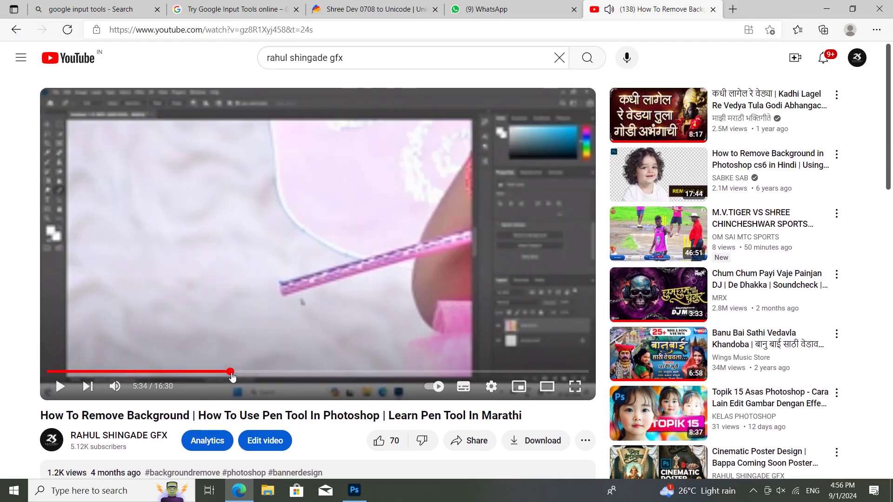
{"action": "scroll", "coordinate": [240, 319], "scroll_direction": "down", "scroll_amount": 4}
{"action": "left_click_drag", "start_coordinate": [39, 157], "coordinate": [435, 195]}
{"action": "scroll", "coordinate": [435, 195], "scroll_direction": "up", "scroll_amount": 3}
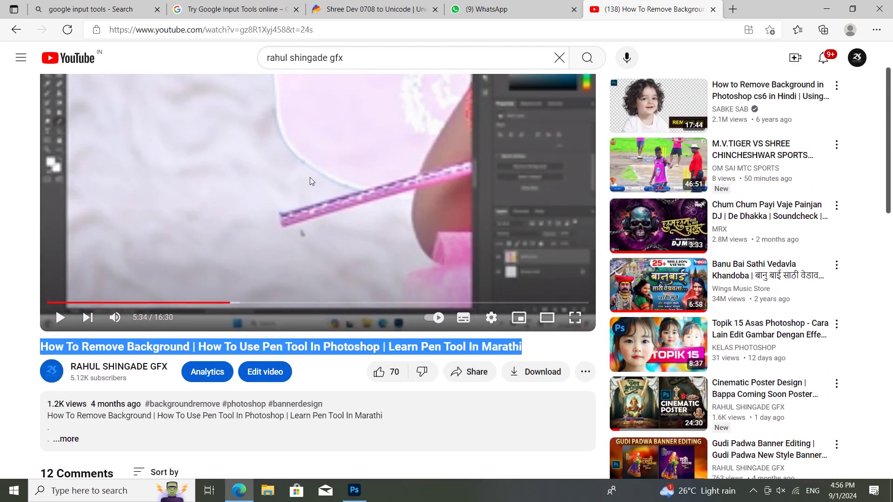
Switch back to Photoshop, delete the path on the bull and close the download.jfif document.
{"action": "left_click", "coordinate": [354, 490]}
{"action": "right_click", "coordinate": [320, 298]}
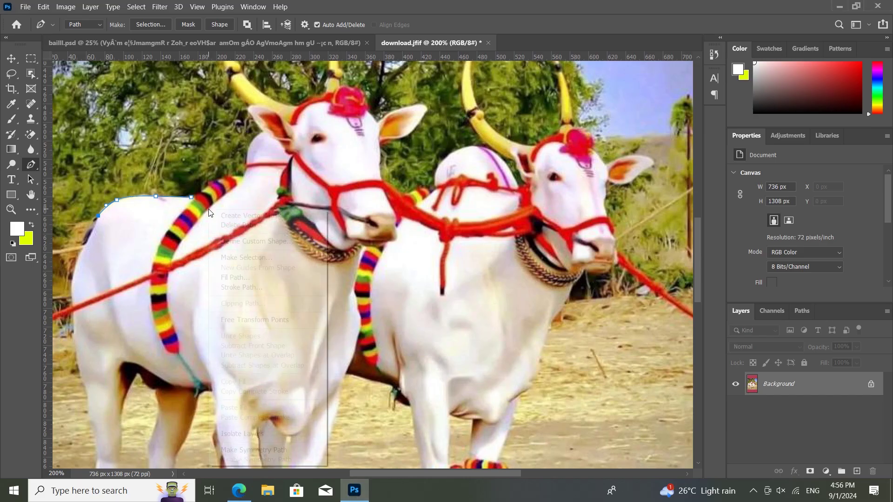
{"action": "left_click", "coordinate": [231, 226]}
{"action": "key", "text": "ctrl+minus"}
{"action": "key", "text": "ctrl+minus"}
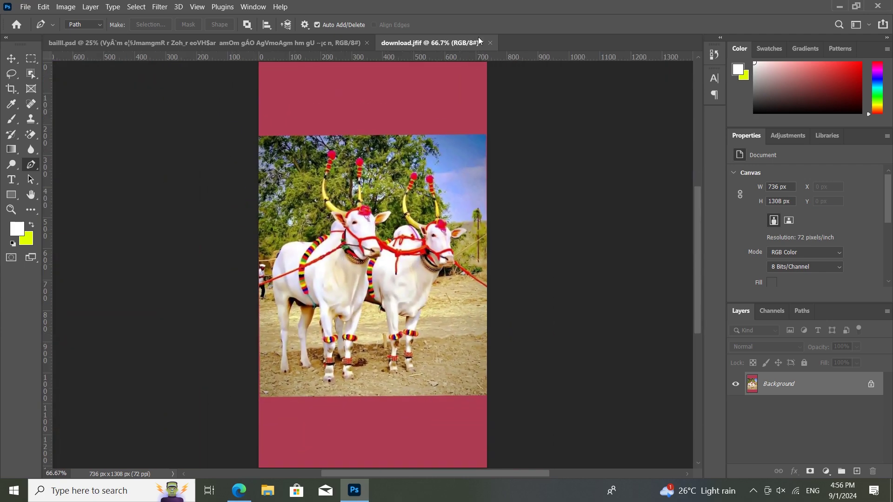
{"action": "left_click", "coordinate": [491, 43]}
{"action": "left_click", "coordinate": [465, 191]}
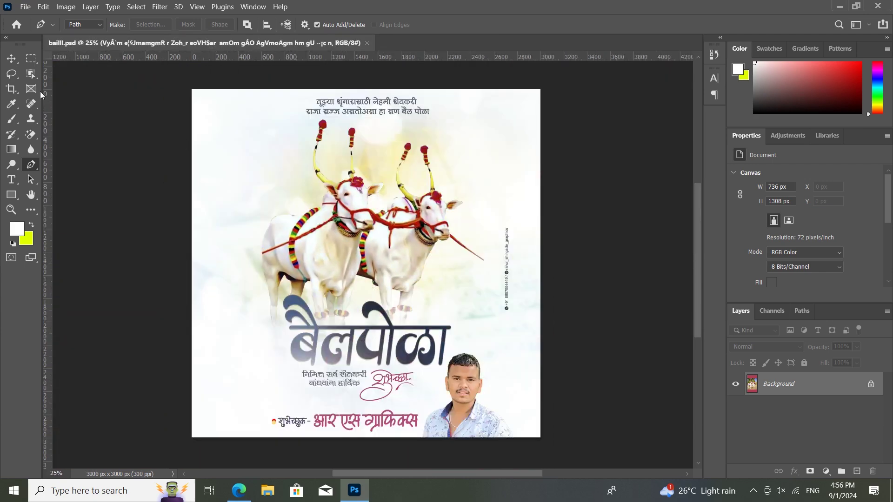
Shift the bulls slightly in the finished poster, undo the move and examine them up close.
{"action": "left_click", "coordinate": [11, 61]}
{"action": "left_click_drag", "start_coordinate": [408, 244], "coordinate": [404, 235]}
{"action": "key", "text": "ctrl+z"}
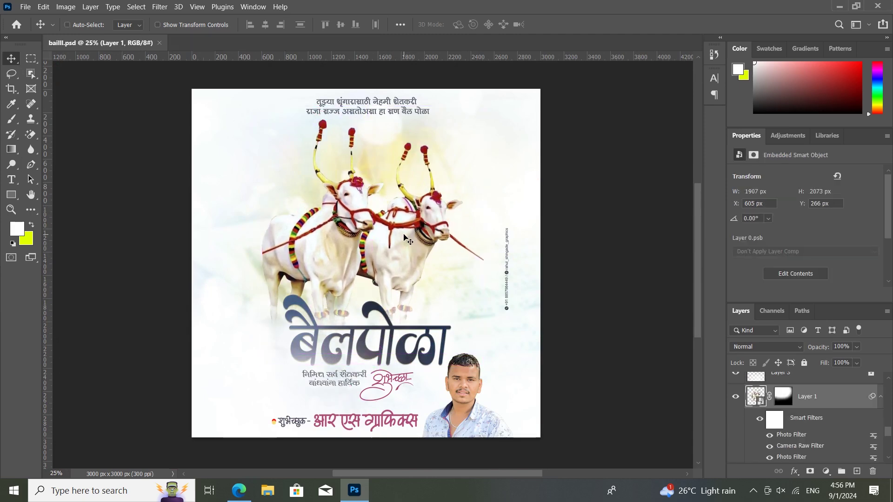
{"action": "key", "text": "ctrl+plus"}
{"action": "key", "text": "ctrl+plus"}
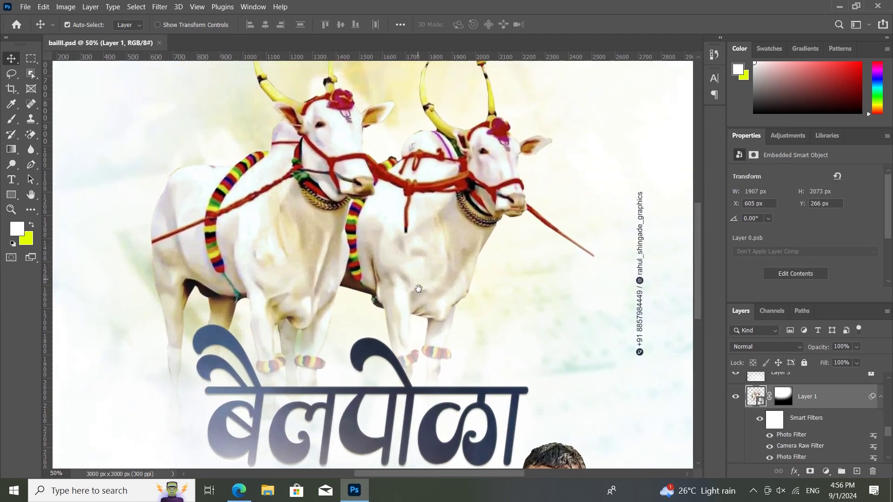
{"action": "left_click_drag", "start_coordinate": [418, 288], "coordinate": [429, 345]}
Create a new 10 x 10 inch RGB document at 300 pixels/inch with a white background.
{"action": "left_click", "coordinate": [33, 6]}
{"action": "left_click", "coordinate": [37, 15]}
{"action": "left_click", "coordinate": [627, 136]}
{"action": "left_click", "coordinate": [633, 172]}
{"action": "left_click", "coordinate": [581, 166]}
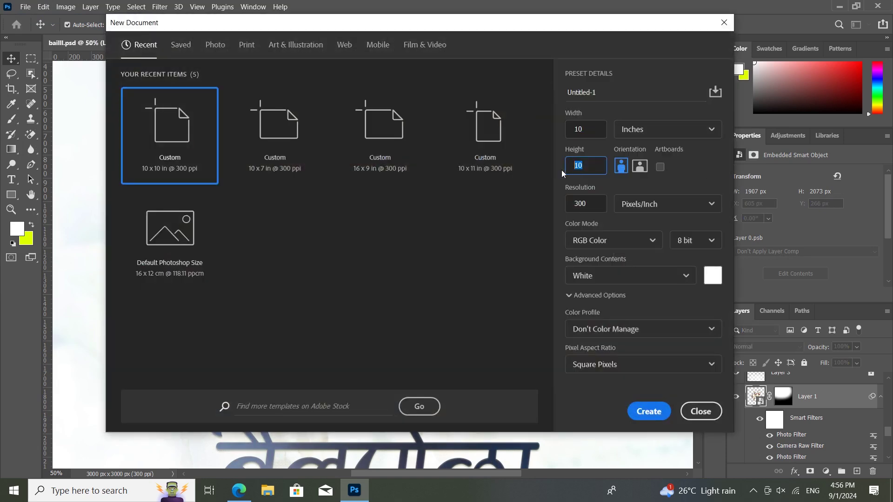
{"action": "left_click", "coordinate": [666, 204]}
{"action": "left_click", "coordinate": [639, 223]}
{"action": "left_click_drag", "start_coordinate": [589, 206], "coordinate": [560, 209]}
{"action": "left_click", "coordinate": [657, 408]}
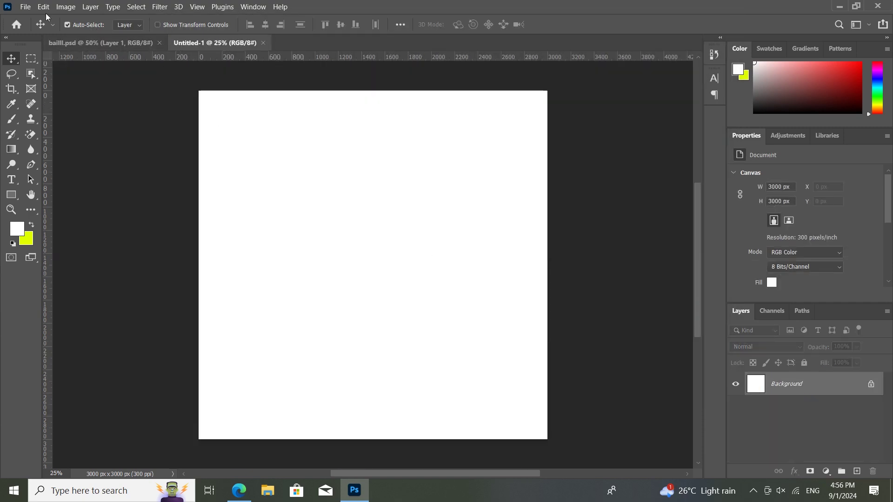
Place the Rs2 (7) image as an embedded background and scale it to 98.83%.
{"action": "left_click", "coordinate": [25, 7]}
{"action": "left_click", "coordinate": [75, 235]}
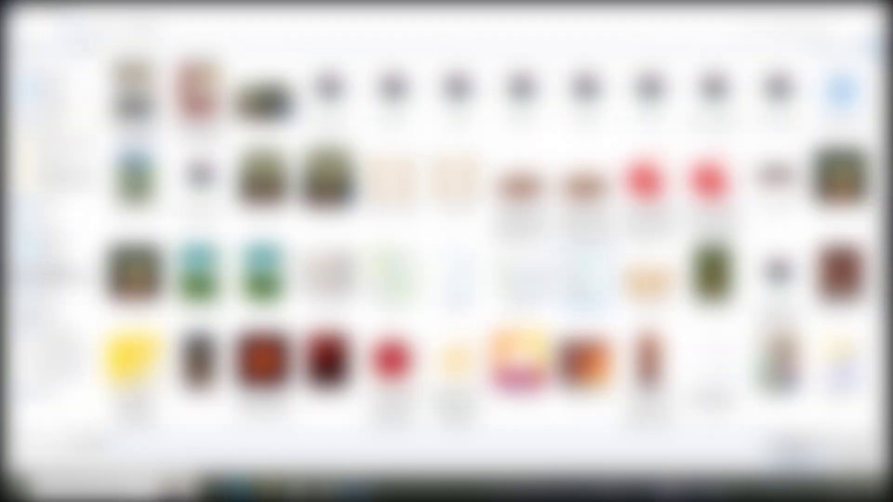
{"action": "double_click", "coordinate": [553, 259]}
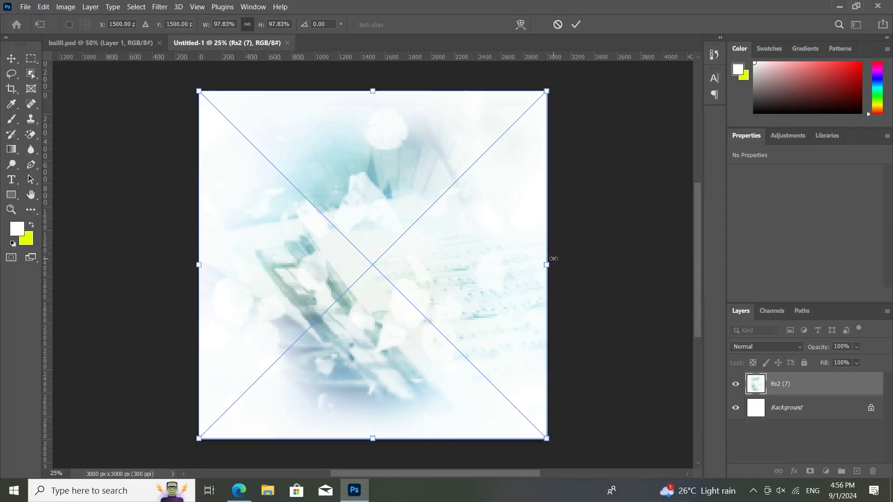
{"action": "left_click", "coordinate": [272, 24]}
{"action": "key", "text": "Up"}
{"action": "left_click", "coordinate": [576, 24]}
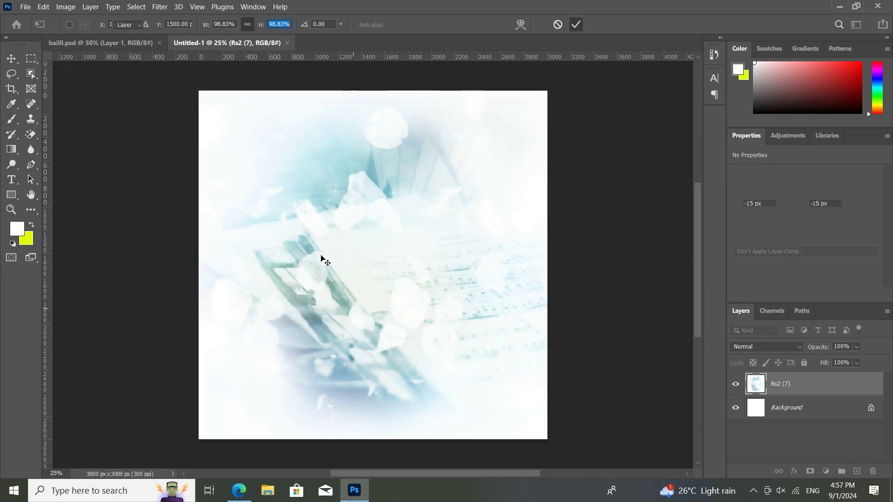
Try a Spin Radial Blur with an amount of 16 on the background image, and undo it.
{"action": "key", "text": "ctrl+plus"}
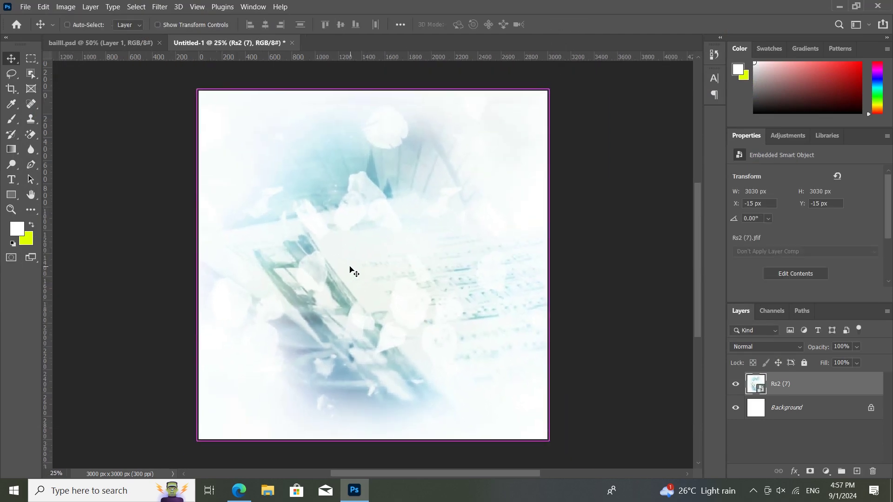
{"action": "key", "text": "ctrl+minus"}
{"action": "left_click", "coordinate": [159, 7]}
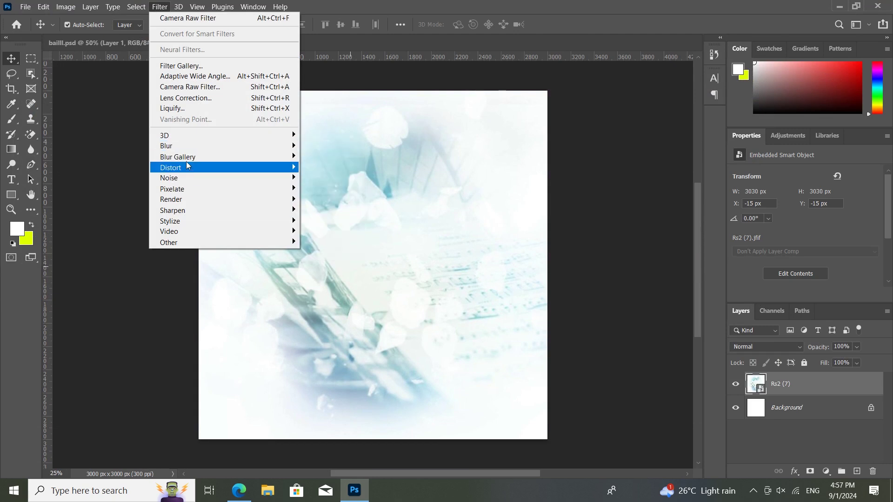
{"action": "mouse_move", "coordinate": [186, 147]}
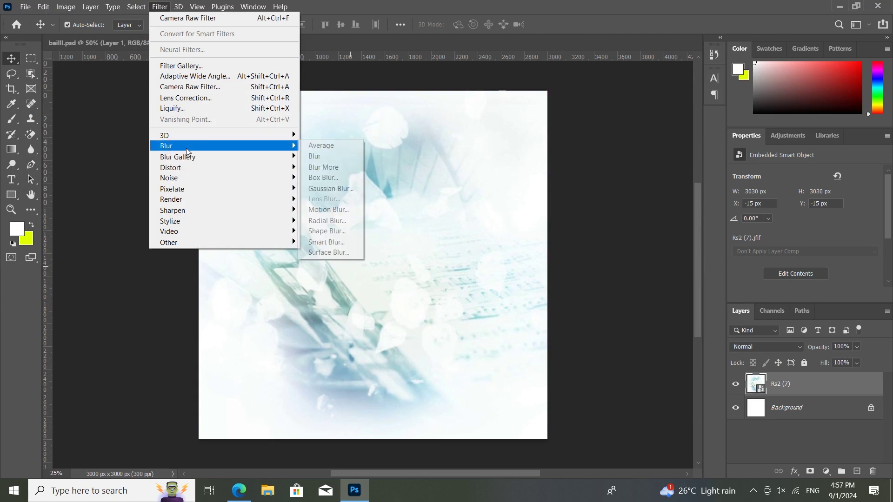
{"action": "left_click", "coordinate": [339, 221]}
{"action": "left_click_drag", "start_coordinate": [379, 118], "coordinate": [379, 154]}
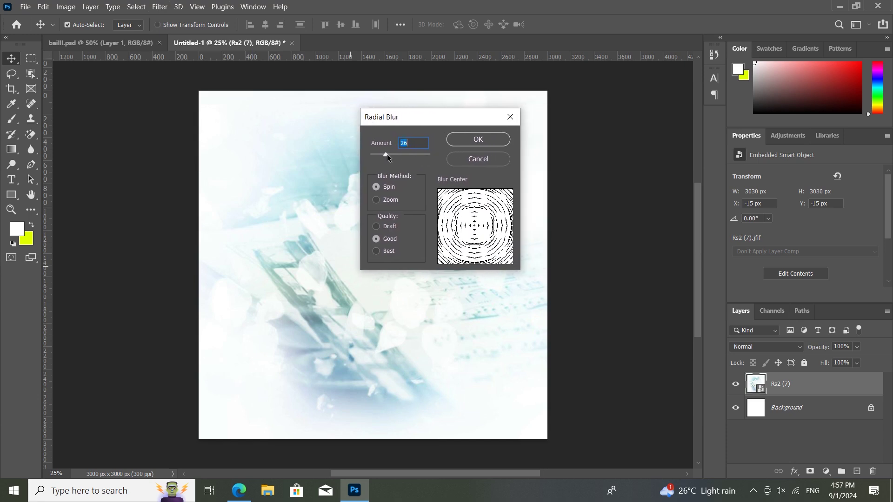
{"action": "left_click", "coordinate": [493, 142]}
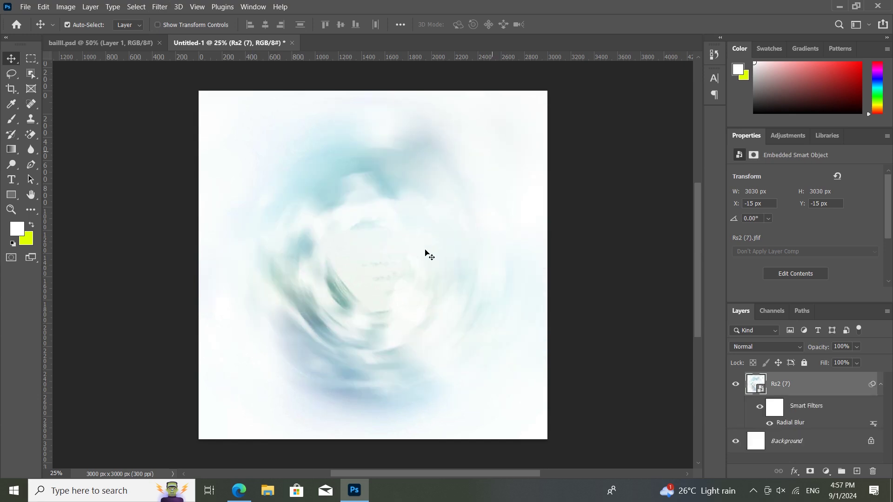
{"action": "key", "text": "ctrl+z"}
Apply a Radial Blur to the background image with amount 12, Spin method and Good quality.
{"action": "left_click", "coordinate": [158, 7]}
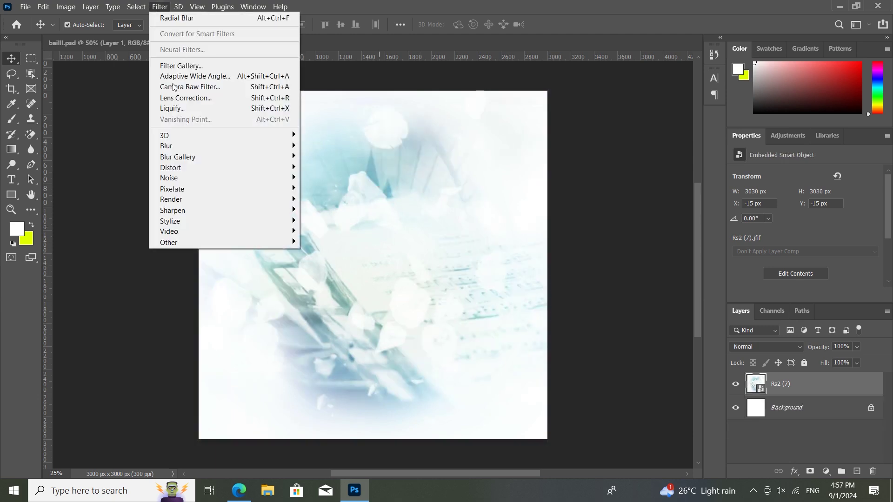
{"action": "mouse_move", "coordinate": [177, 143]}
{"action": "left_click", "coordinate": [334, 222]}
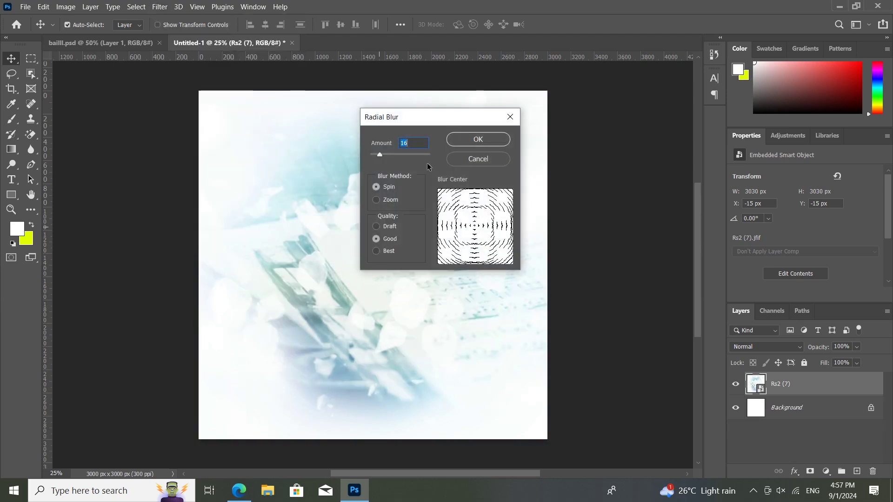
{"action": "type", "text": "12"}
{"action": "left_click", "coordinate": [449, 137]}
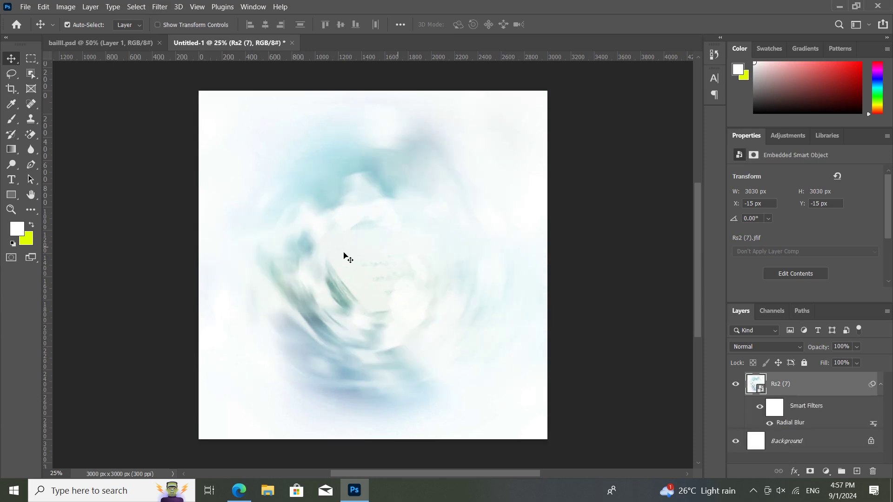
Add a new layer above the background image and choose the soft round brush with 0% hardness.
{"action": "left_click", "coordinate": [857, 471]}
{"action": "left_click", "coordinate": [11, 104]}
{"action": "left_click", "coordinate": [12, 119]}
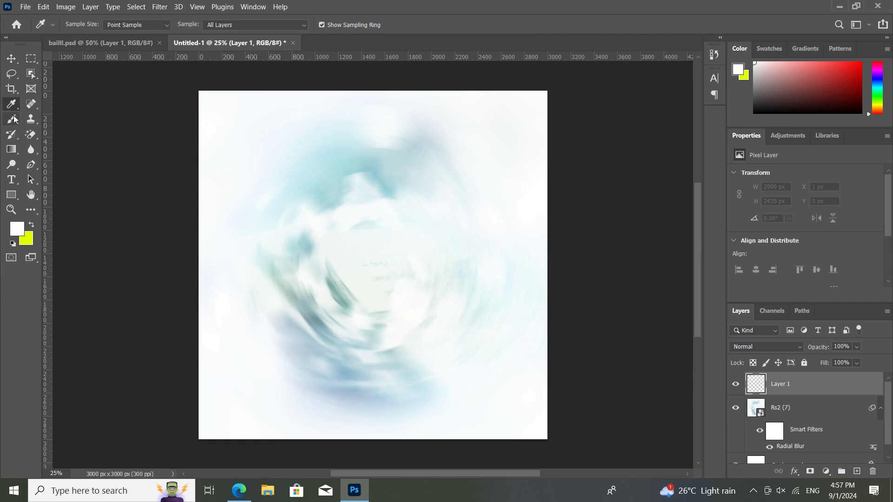
{"action": "right_click", "coordinate": [288, 190]}
{"action": "left_click", "coordinate": [321, 331]}
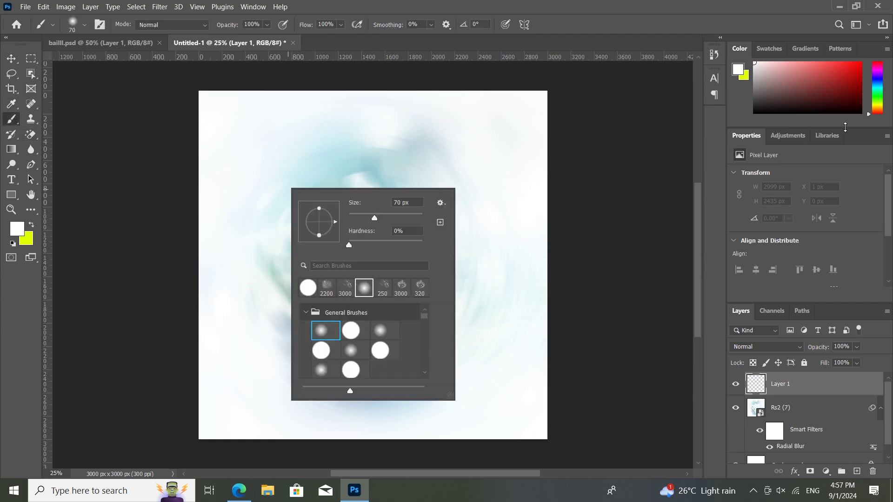
{"action": "key", "text": "Return"}
Enlarge the brush to about 2800 px and paint soft white over the lower part of the background.
{"action": "scroll", "coordinate": [508, 315], "scroll_direction": "down", "scroll_amount": 3}
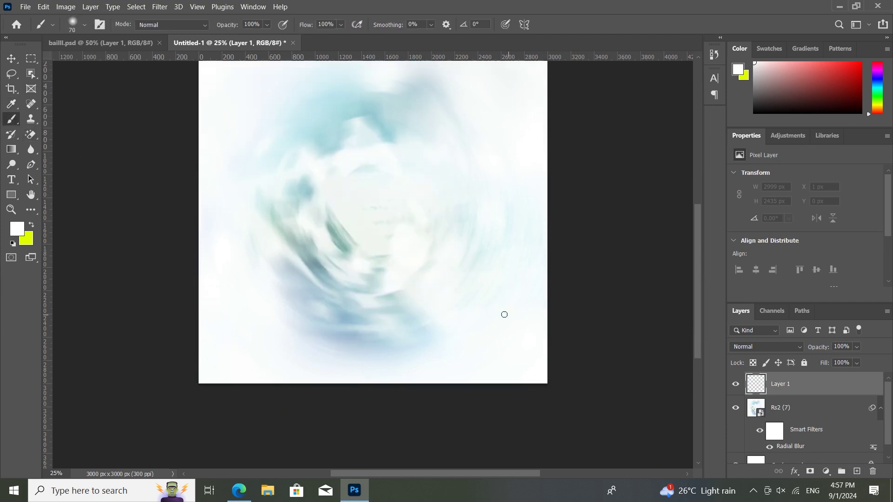
{"action": "key", "text": "bracketright"}
{"action": "key", "text": "bracketright"}
{"action": "key", "text": "bracketright"}
{"action": "key", "text": "bracketright"}
{"action": "key", "text": "bracketright"}
{"action": "key", "text": "bracketright"}
{"action": "key", "text": "bracketright"}
{"action": "key", "text": "bracketright"}
{"action": "key", "text": "bracketright"}
{"action": "key", "text": "bracketright"}
{"action": "key", "text": "bracketright"}
{"action": "key", "text": "bracketright"}
{"action": "key", "text": "bracketright"}
{"action": "key", "text": "bracketright"}
{"action": "key", "text": "bracketright"}
{"action": "key", "text": "bracketright"}
{"action": "key", "text": "bracketright"}
{"action": "key", "text": "bracketright"}
{"action": "key", "text": "bracketright"}
{"action": "key", "text": "bracketright"}
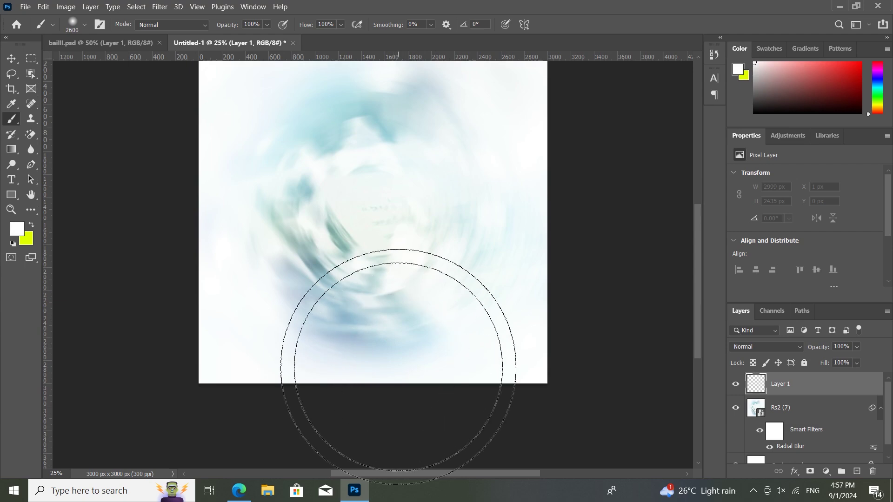
{"action": "mouse_move", "coordinate": [325, 398]}
{"action": "left_mouse_down"}
{"action": "mouse_move", "coordinate": [193, 373]}
{"action": "mouse_move", "coordinate": [222, 367]}
{"action": "mouse_move", "coordinate": [247, 384]}
{"action": "mouse_move", "coordinate": [263, 368]}
{"action": "mouse_move", "coordinate": [285, 394]}
{"action": "mouse_move", "coordinate": [431, 401]}
{"action": "mouse_move", "coordinate": [485, 410]}
{"action": "left_mouse_up"}
{"action": "left_click_drag", "start_coordinate": [399, 246], "coordinate": [383, 299]}
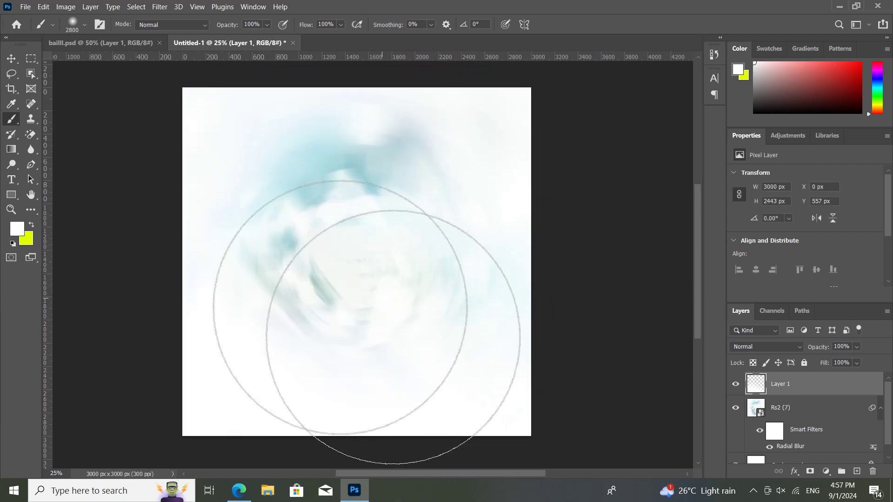
Copy the bulls layer from the finished poster into Untitled-1 and position it near the canvas centre.
{"action": "left_click", "coordinate": [115, 43]}
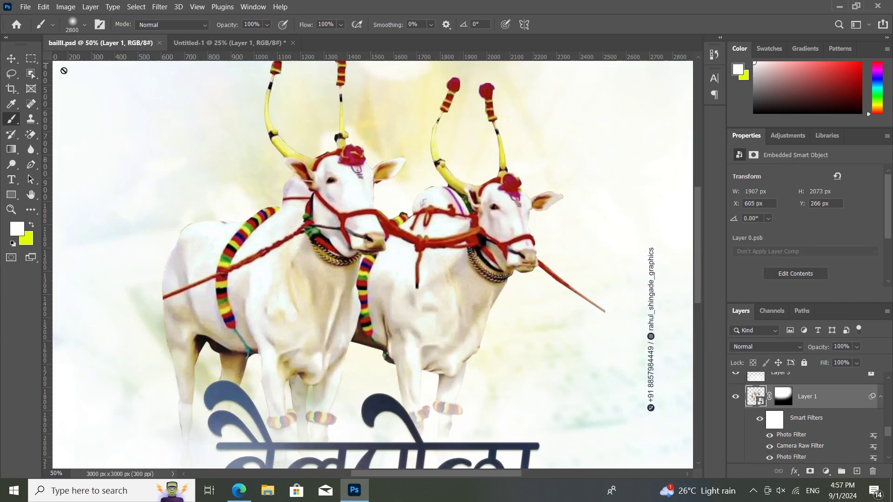
{"action": "left_click", "coordinate": [12, 58]}
{"action": "left_click_drag", "start_coordinate": [373, 214], "coordinate": [335, 261]}
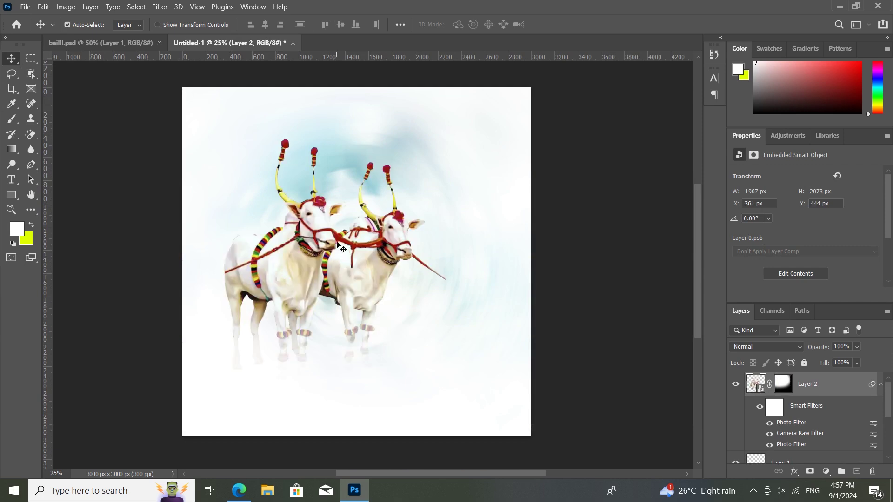
{"action": "mouse_move", "coordinate": [328, 247]}
{"action": "left_mouse_down"}
{"action": "mouse_move", "coordinate": [352, 253]}
{"action": "mouse_move", "coordinate": [342, 246]}
{"action": "left_mouse_up"}
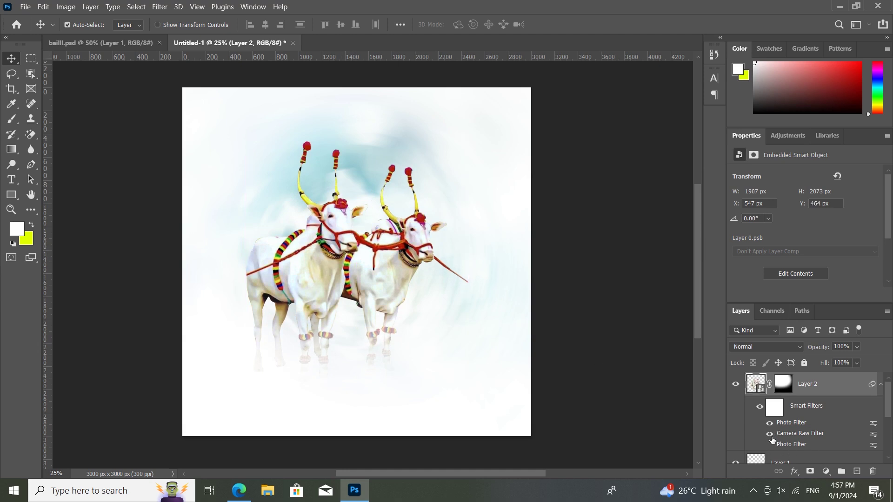
Hide and show the bulls layer's Camera Raw and lower Photo Filter smart filters to compare their effect.
{"action": "left_click", "coordinate": [769, 434]}
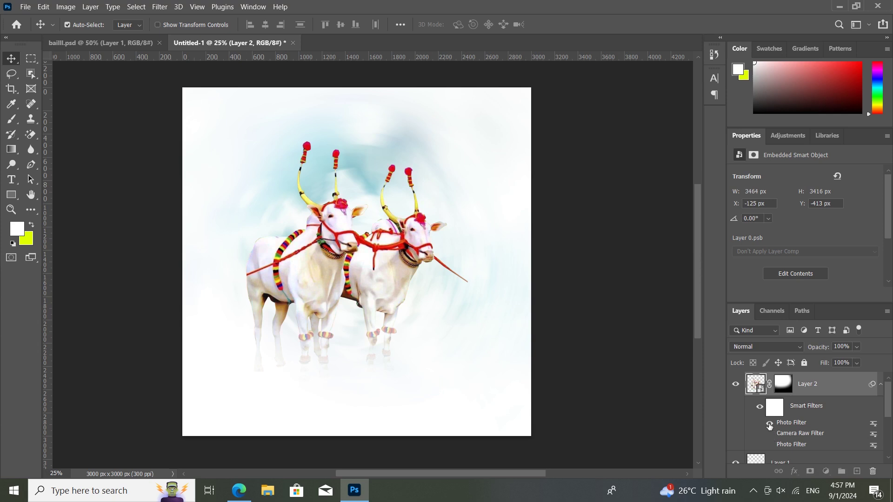
{"action": "left_click", "coordinate": [770, 435]}
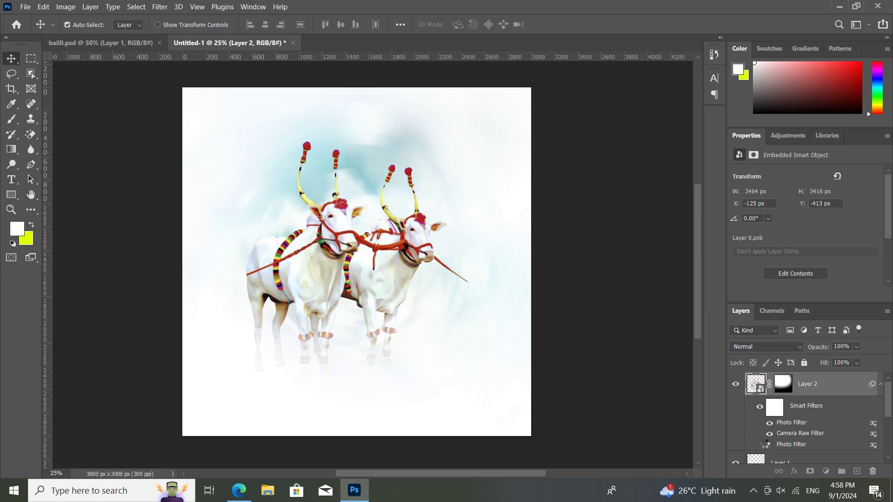
Delete the layer mask from the bulls layer.
{"action": "right_click", "coordinate": [802, 386]}
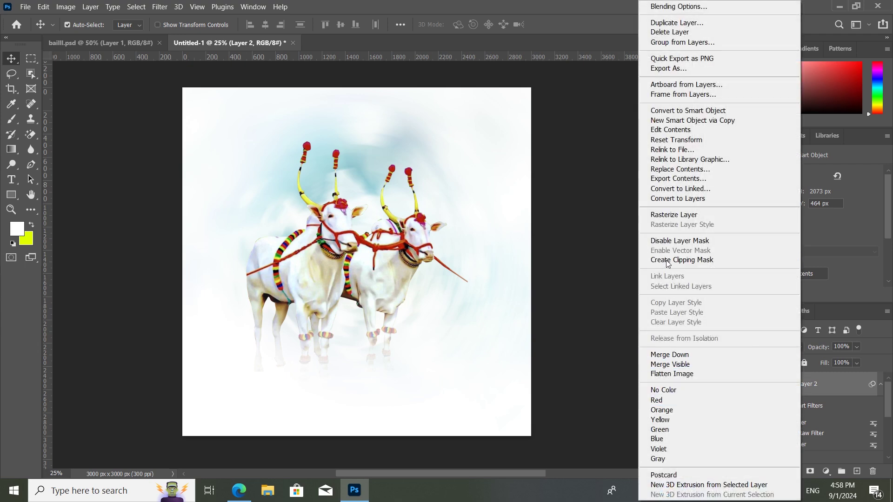
{"action": "left_click", "coordinate": [807, 373]}
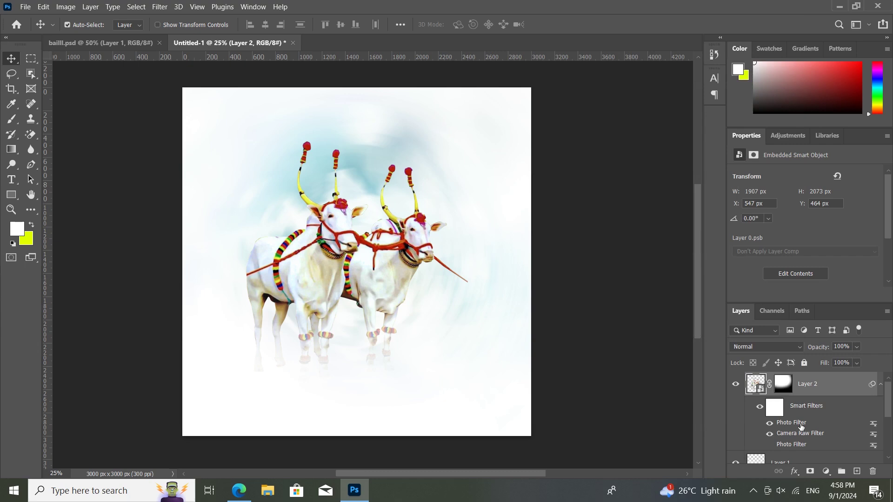
{"action": "right_click", "coordinate": [801, 428]}
{"action": "left_click", "coordinate": [768, 384]}
{"action": "right_click", "coordinate": [767, 383]}
{"action": "key", "text": "Escape"}
{"action": "left_click", "coordinate": [784, 387]}
{"action": "key", "text": "Delete"}
Convert the bulls smart object to layers, retaining its transforms and smart filters.
{"action": "right_click", "coordinate": [787, 391]}
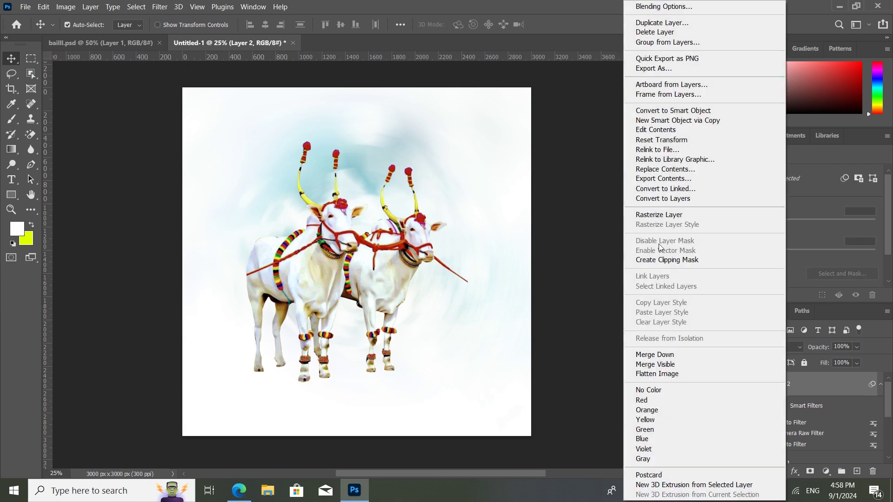
{"action": "left_click", "coordinate": [794, 388]}
{"action": "right_click", "coordinate": [793, 388]}
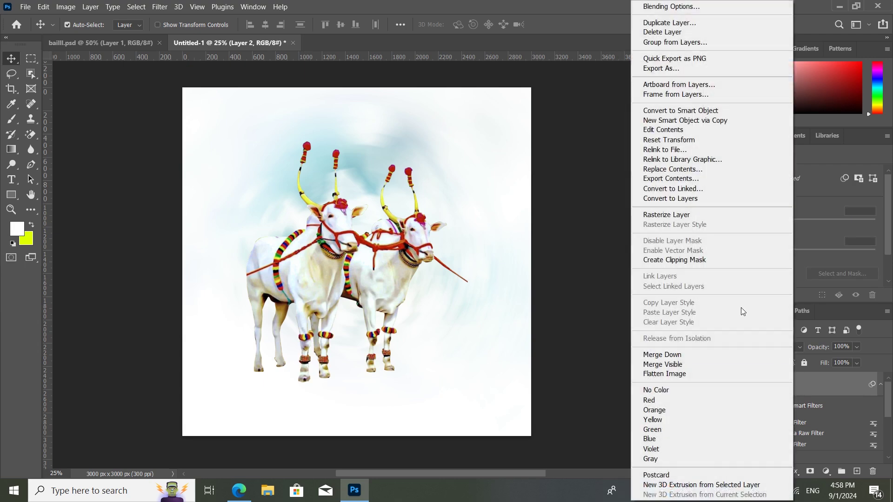
{"action": "left_click", "coordinate": [689, 199]}
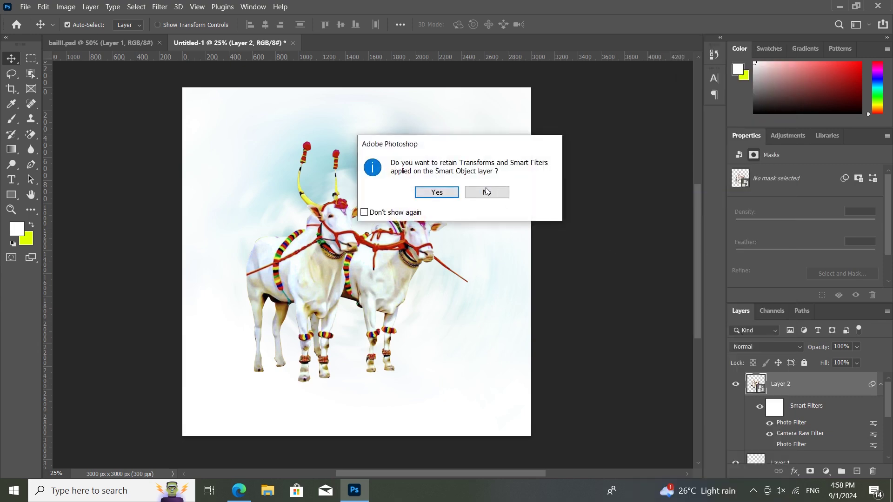
{"action": "left_click", "coordinate": [448, 195]}
{"action": "right_click", "coordinate": [798, 388]}
{"action": "key", "text": "Escape"}
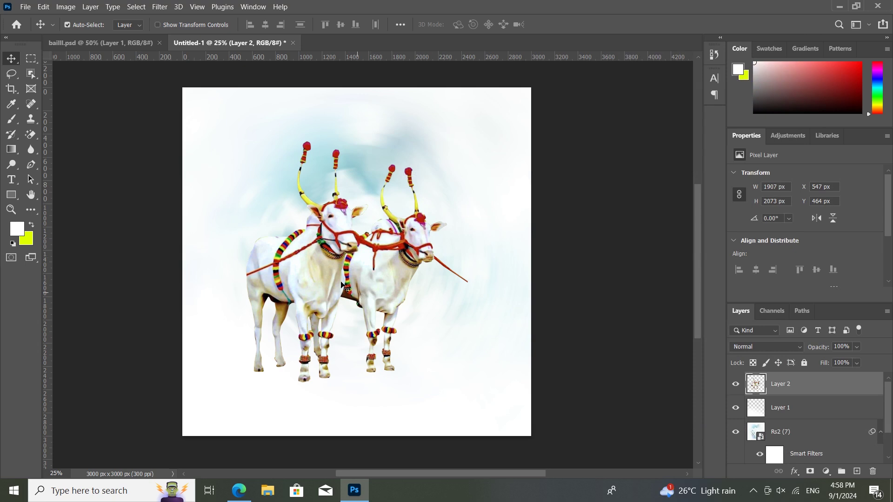
Apply a Photo Filter adjustment to the bulls layer using the pale cyan colour e7fcff at a very low density.
{"action": "left_click", "coordinate": [65, 6]}
{"action": "mouse_move", "coordinate": [83, 34]}
{"action": "left_click", "coordinate": [216, 126]}
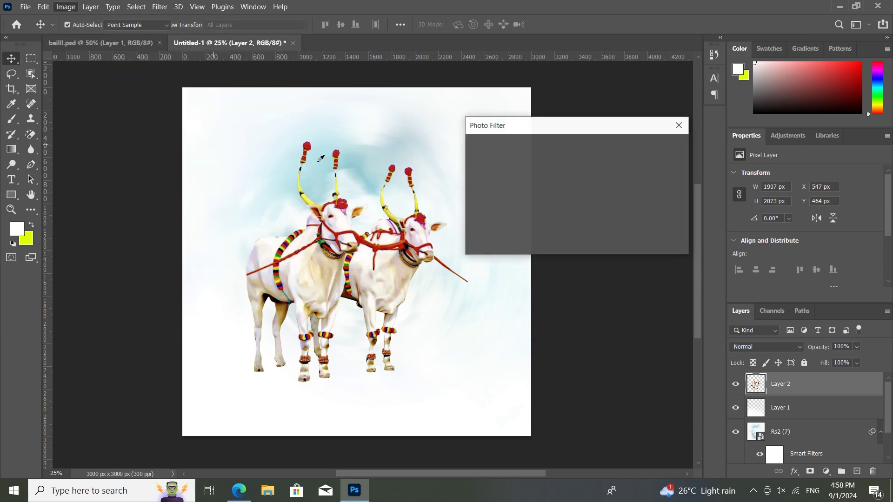
{"action": "left_click", "coordinate": [498, 186]}
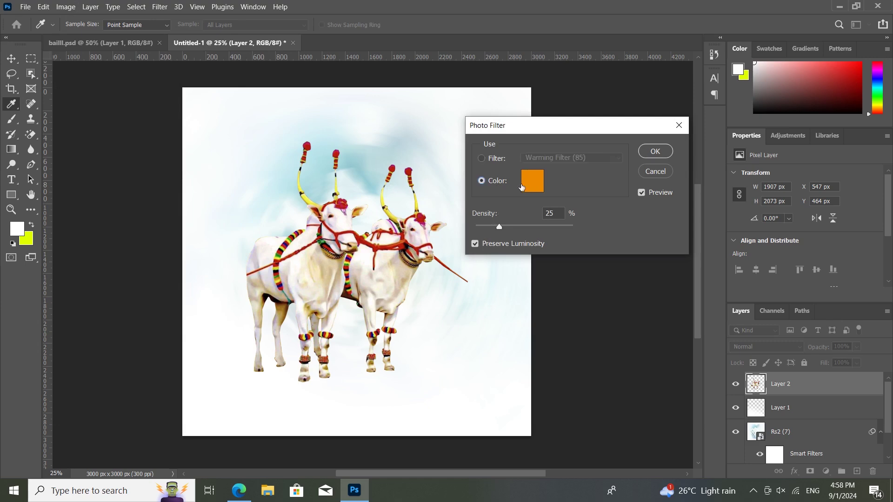
{"action": "left_click", "coordinate": [526, 186]}
{"action": "mouse_move", "coordinate": [745, 298]}
{"action": "left_mouse_down"}
{"action": "mouse_move", "coordinate": [745, 287]}
{"action": "mouse_move", "coordinate": [751, 292]}
{"action": "left_mouse_up"}
{"action": "mouse_move", "coordinate": [644, 249]}
{"action": "left_mouse_down"}
{"action": "mouse_move", "coordinate": [612, 210]}
{"action": "mouse_move", "coordinate": [598, 209]}
{"action": "left_mouse_up"}
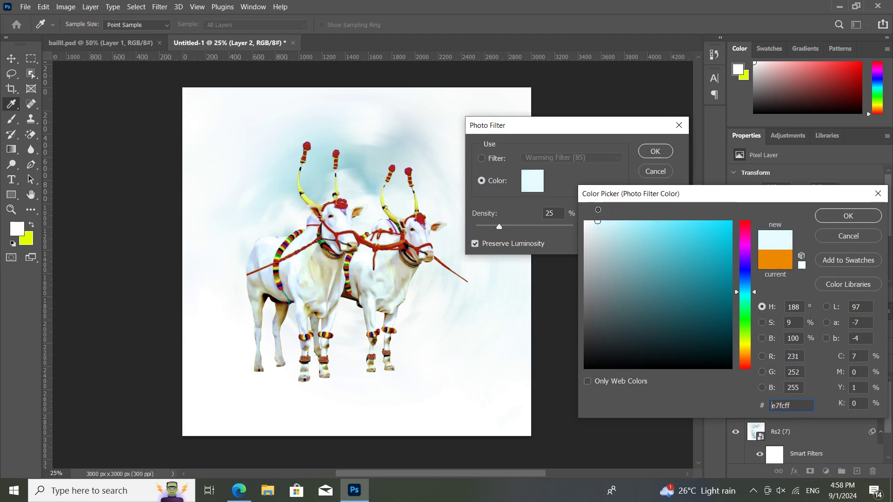
{"action": "left_click", "coordinate": [848, 216]}
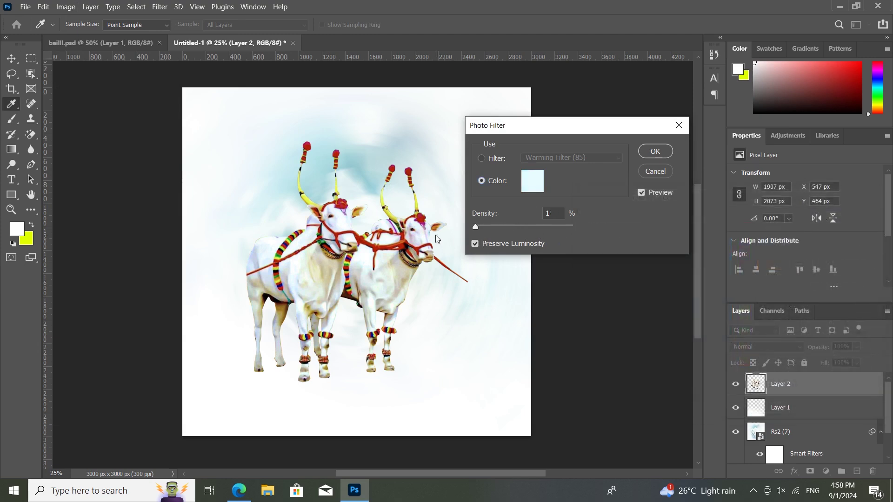
{"action": "key", "text": "Up"}
{"action": "key", "text": "Up"}
{"action": "left_click", "coordinate": [655, 152]}
{"action": "key", "text": "v"}
Add a layer mask to the bulls layer and try fading the bulls' lower part with the 2800 px soft black brush.
{"action": "left_click", "coordinate": [810, 472]}
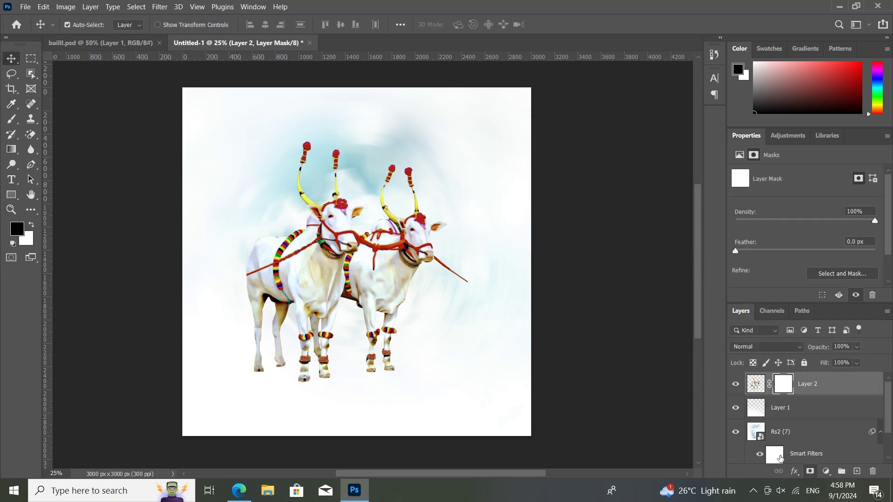
{"action": "key", "text": "b"}
{"action": "mouse_move", "coordinate": [267, 493]}
{"action": "left_mouse_down"}
{"action": "mouse_move", "coordinate": [229, 491]}
{"action": "mouse_move", "coordinate": [239, 456]}
{"action": "mouse_move", "coordinate": [303, 459]}
{"action": "mouse_move", "coordinate": [378, 481]}
{"action": "mouse_move", "coordinate": [381, 325]}
{"action": "left_mouse_up"}
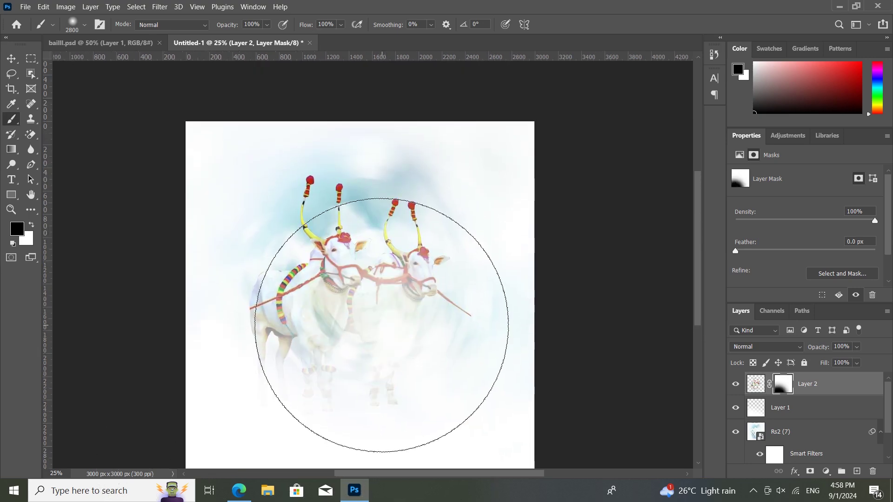
{"action": "key", "text": "ctrl+z"}
Reduce the soft brush to 1800 px and paint black on the mask to fade the bulls' lower legs into the background.
{"action": "scroll", "coordinate": [384, 330], "scroll_direction": "down", "scroll_amount": 2}
{"action": "key", "text": "bracketleft"}
{"action": "key", "text": "bracketleft"}
{"action": "key", "text": "bracketleft"}
{"action": "key", "text": "bracketleft"}
{"action": "key", "text": "bracketleft"}
{"action": "key", "text": "bracketleft"}
{"action": "key", "text": "bracketleft"}
{"action": "key", "text": "bracketleft"}
{"action": "key", "text": "bracketleft"}
{"action": "key", "text": "bracketleft"}
{"action": "mouse_move", "coordinate": [387, 387]}
{"action": "left_mouse_down"}
{"action": "mouse_move", "coordinate": [399, 375]}
{"action": "mouse_move", "coordinate": [325, 390]}
{"action": "mouse_move", "coordinate": [243, 373]}
{"action": "mouse_move", "coordinate": [282, 370]}
{"action": "left_mouse_up"}
{"action": "scroll", "coordinate": [282, 371], "scroll_direction": "up", "scroll_amount": 1}
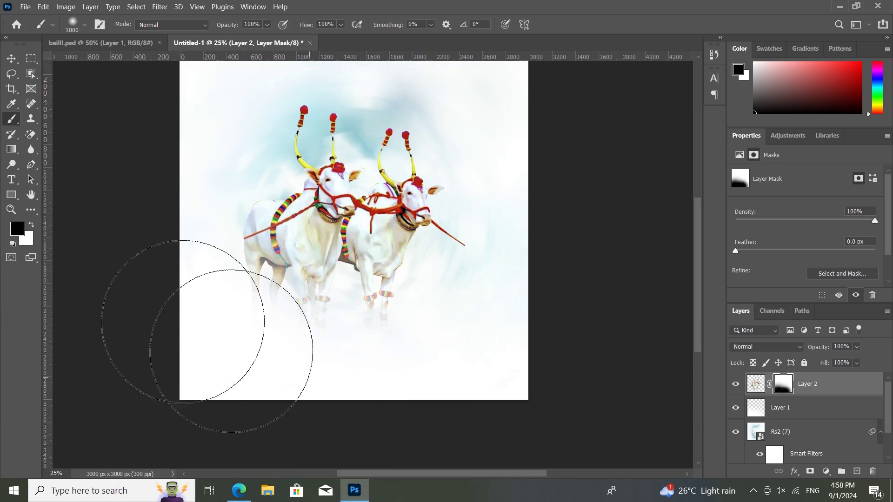
Apply a Camera Raw Filter to the bulls with contrast +34 and increased texture, and reposition them near the canvas centre.
{"action": "left_click", "coordinate": [11, 58]}
{"action": "mouse_move", "coordinate": [287, 213]}
{"action": "left_mouse_down"}
{"action": "mouse_move", "coordinate": [272, 279]}
{"action": "mouse_move", "coordinate": [297, 294]}
{"action": "mouse_move", "coordinate": [288, 303]}
{"action": "left_mouse_up"}
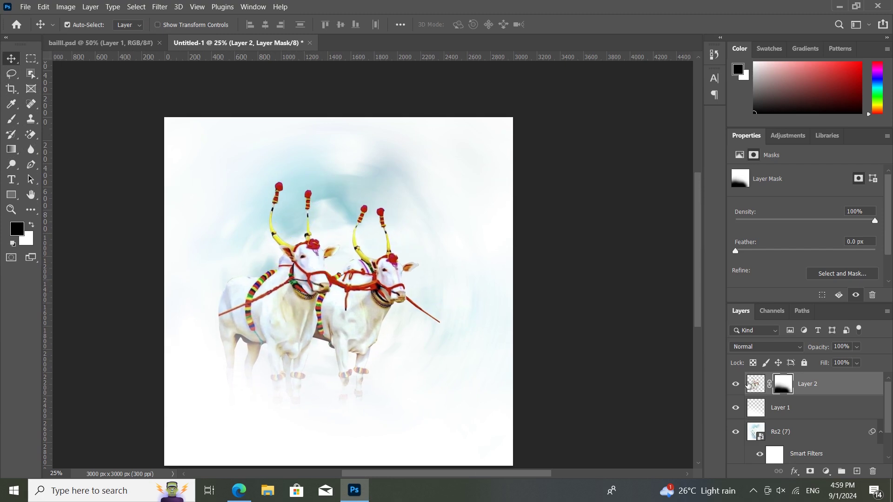
{"action": "left_click", "coordinate": [747, 385]}
{"action": "left_click", "coordinate": [136, 7]}
{"action": "left_click", "coordinate": [136, 6]}
{"action": "left_click", "coordinate": [159, 7]}
{"action": "left_click", "coordinate": [182, 87]}
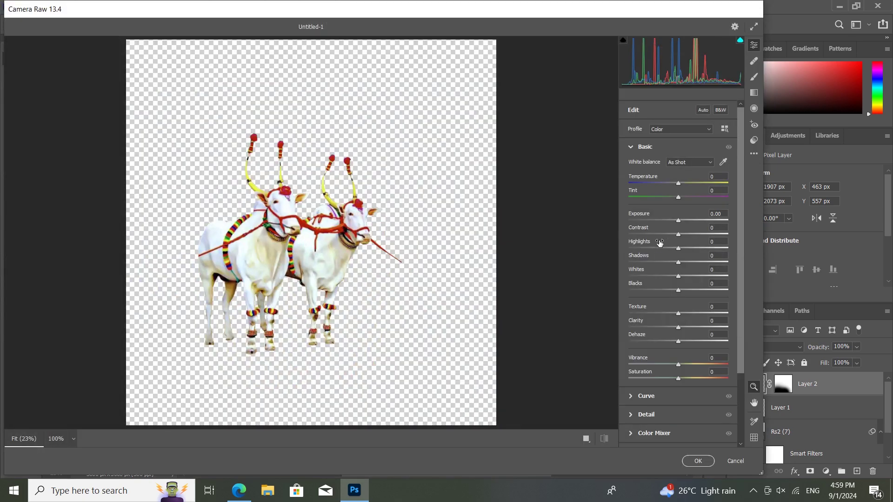
{"action": "left_click_drag", "start_coordinate": [677, 235], "coordinate": [696, 235]}
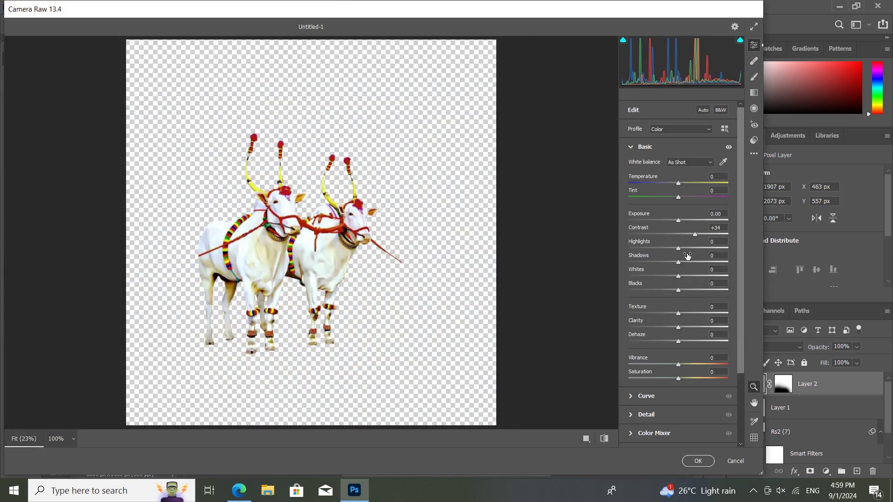
{"action": "left_click_drag", "start_coordinate": [678, 314], "coordinate": [698, 314]}
{"action": "left_click", "coordinate": [699, 461]}
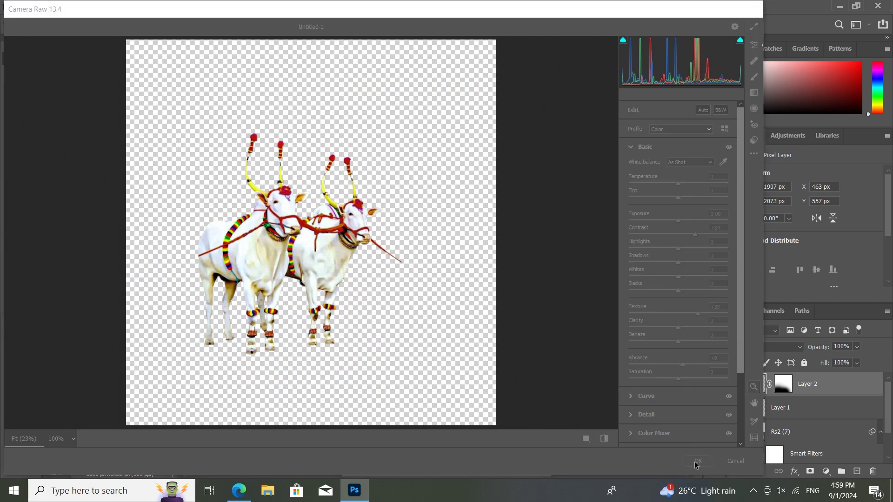
{"action": "left_click_drag", "start_coordinate": [421, 281], "coordinate": [411, 245]}
Hide the image clipped to the title in the finished poster and copy the बैलपोळा title text layer into Untitled-1.
{"action": "left_click", "coordinate": [110, 42]}
{"action": "scroll", "coordinate": [259, 169], "scroll_direction": "up", "scroll_amount": 2}
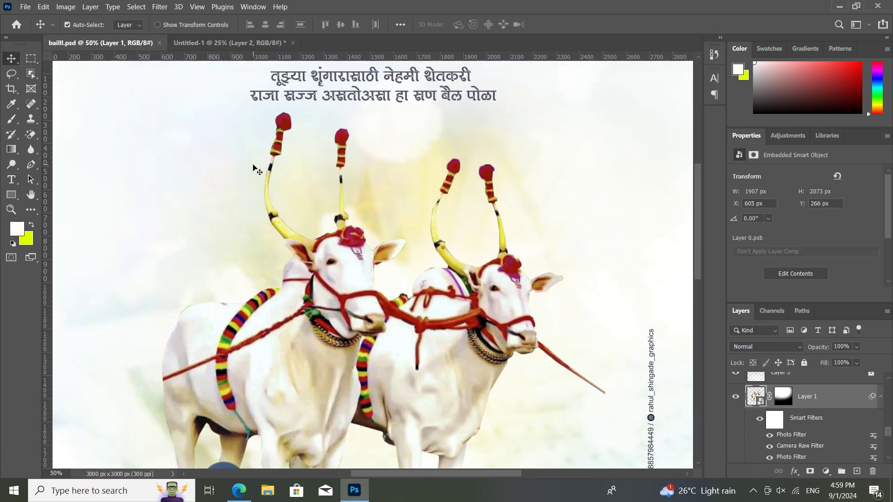
{"action": "key", "text": "ctrl+minus"}
{"action": "key", "text": "ctrl"}
{"action": "scroll", "coordinate": [418, 235], "scroll_direction": "down", "scroll_amount": 3}
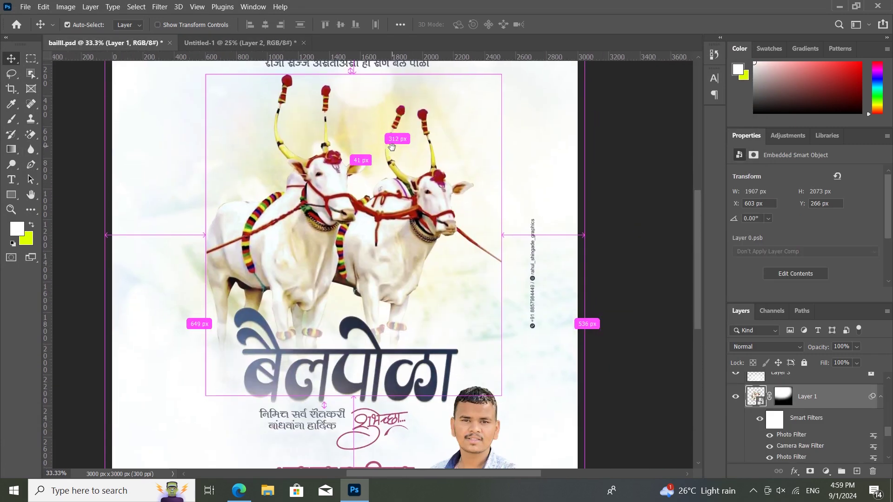
{"action": "left_click", "coordinate": [381, 263]}
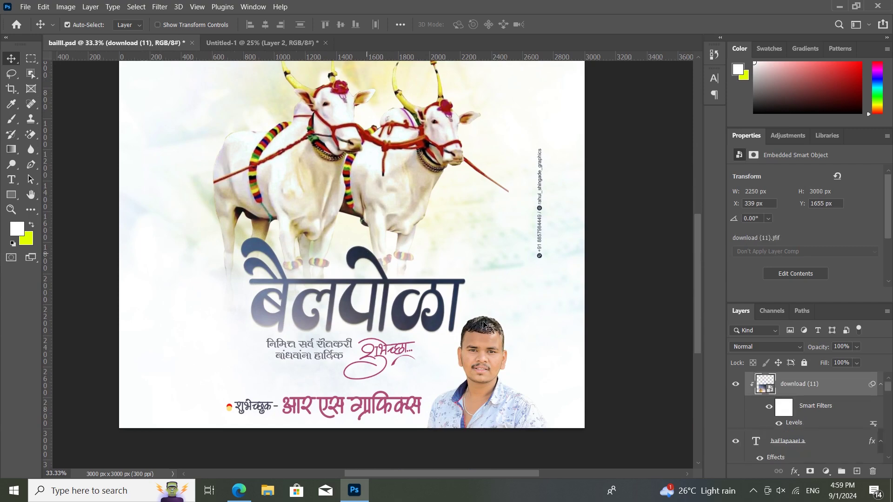
{"action": "left_click", "coordinate": [736, 384]}
{"action": "left_click_drag", "start_coordinate": [311, 324], "coordinate": [360, 138]}
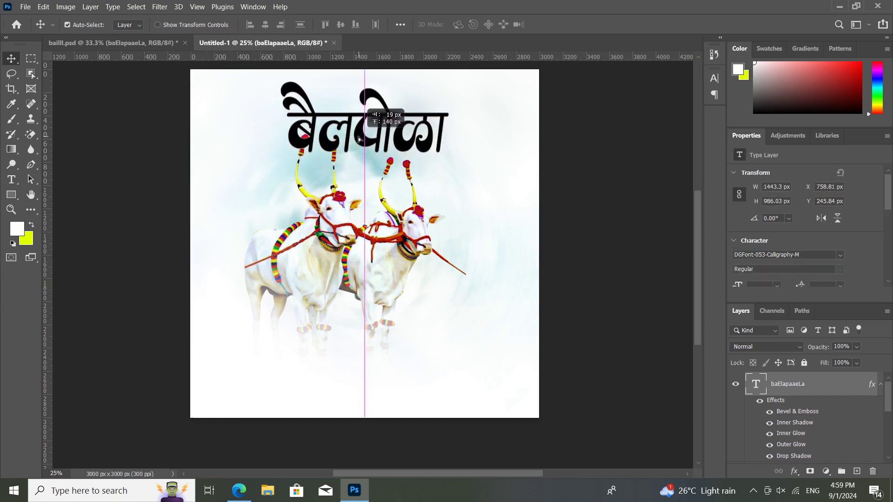
Position the बैलपोळा title just below the bulls, overlapping their faded legs, and shift the bulls slightly upward.
{"action": "left_click_drag", "start_coordinate": [359, 139], "coordinate": [351, 345]}
{"action": "mouse_move", "coordinate": [376, 274]}
{"action": "left_mouse_down"}
{"action": "mouse_move", "coordinate": [374, 244]}
{"action": "mouse_move", "coordinate": [380, 264]}
{"action": "left_mouse_up"}
{"action": "left_click_drag", "start_coordinate": [364, 316], "coordinate": [356, 295]}
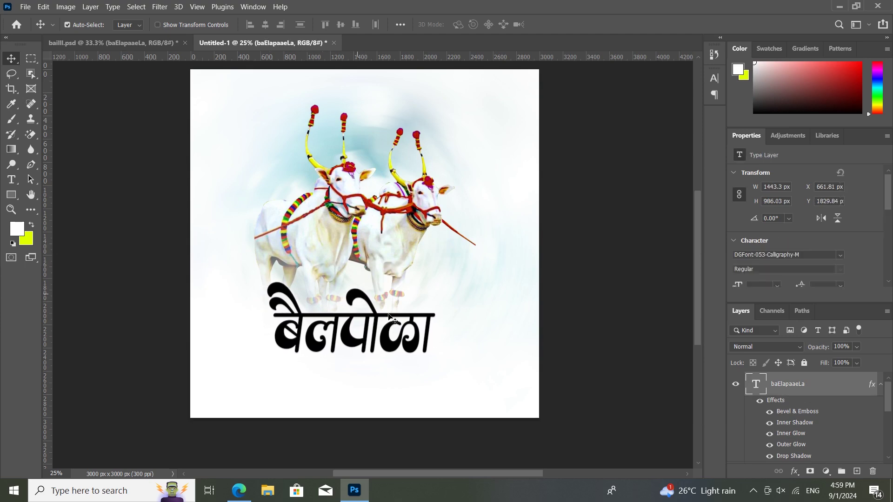
Place the landscape image download (11) as an embedded smart object above the title in Untitled-1.
{"action": "left_click", "coordinate": [171, 45]}
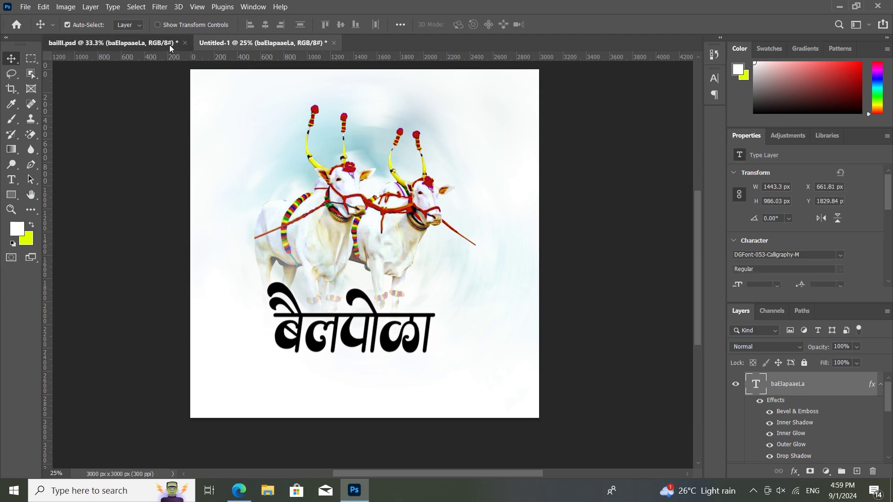
{"action": "left_click", "coordinate": [233, 44]}
{"action": "left_click", "coordinate": [25, 6]}
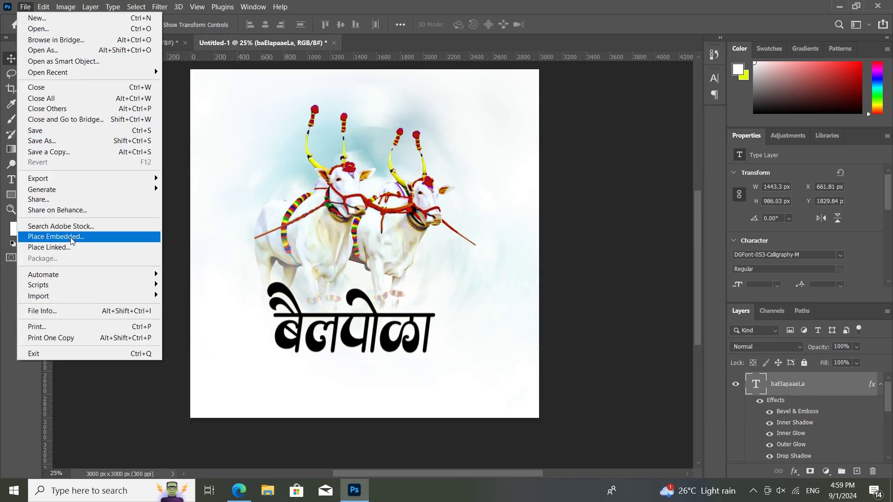
{"action": "left_click", "coordinate": [58, 233]}
{"action": "scroll", "coordinate": [465, 255], "scroll_direction": "down", "scroll_amount": 10}
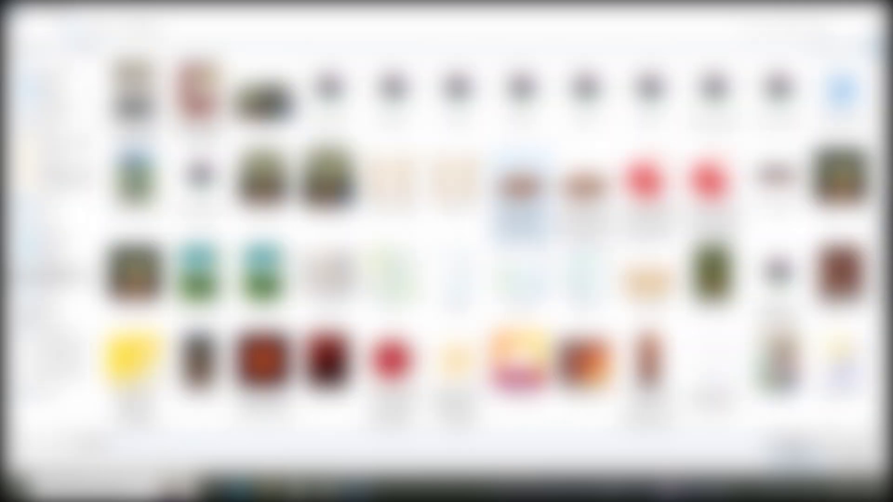
{"action": "scroll", "coordinate": [466, 256], "scroll_direction": "up", "scroll_amount": 10}
{"action": "double_click", "coordinate": [843, 106]}
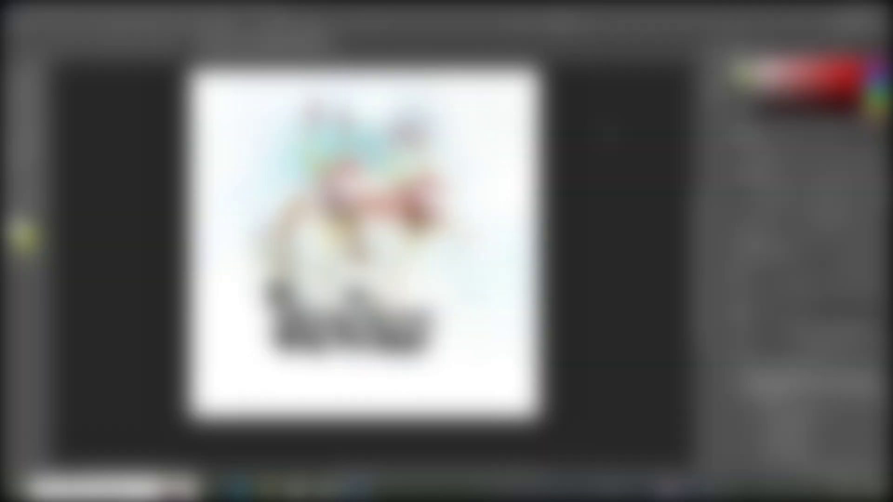
{"action": "left_click", "coordinate": [576, 24]}
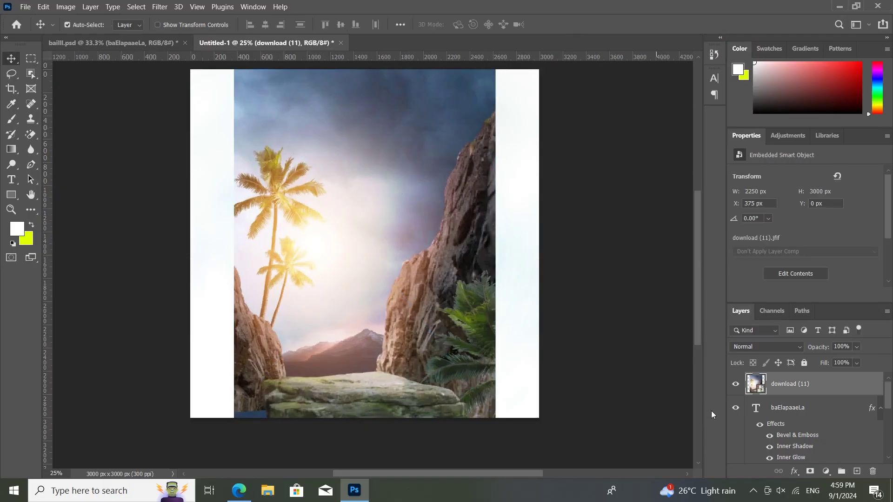
Clip the landscape image to the title text and move it down so its dark sky fills the letters.
{"action": "left_click", "coordinate": [748, 394], "text": "alt"}
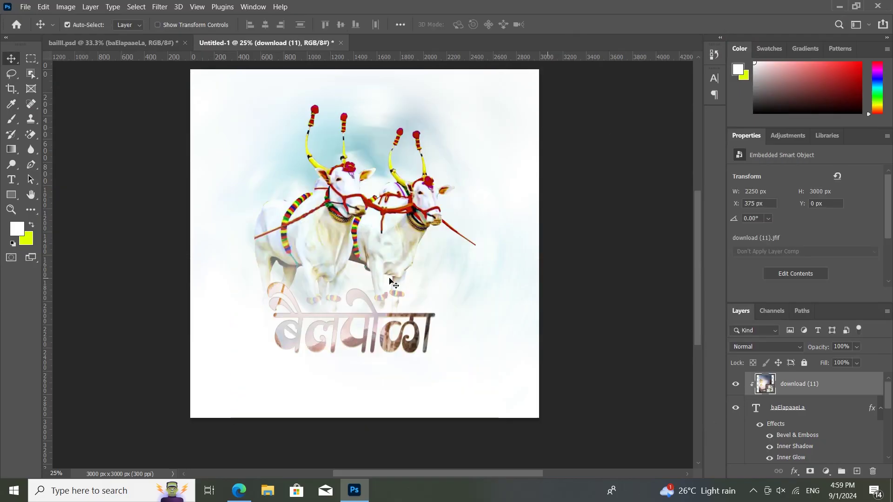
{"action": "key", "text": "ctrl+t"}
{"action": "left_click_drag", "start_coordinate": [389, 192], "coordinate": [370, 379]}
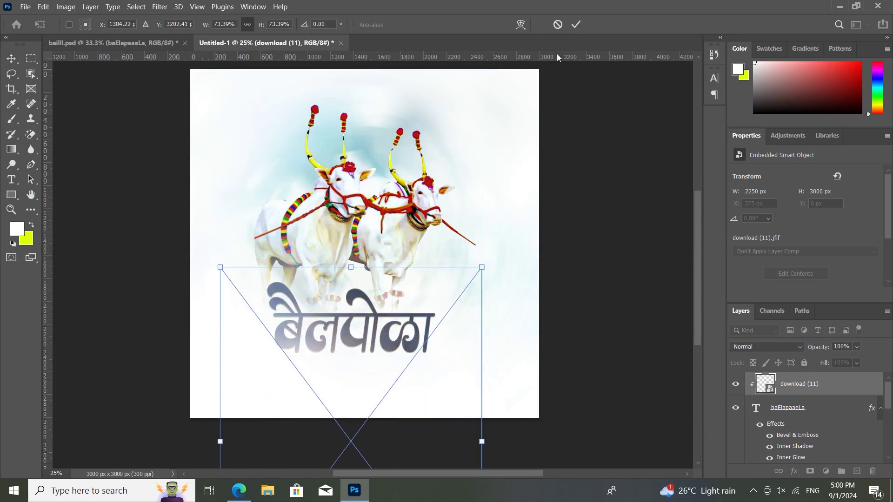
{"action": "left_click", "coordinate": [576, 24]}
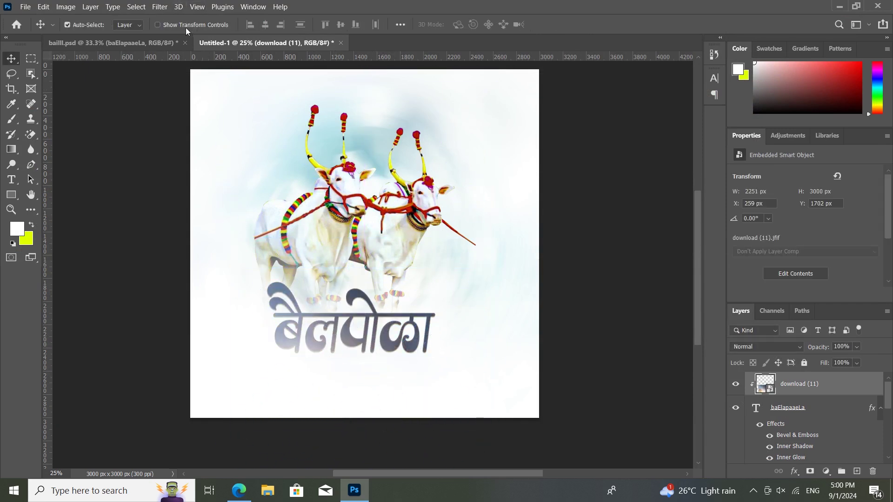
Apply an Add Noise filter of 10.12% with uniform distribution to the clipped landscape image.
{"action": "left_click", "coordinate": [160, 6]}
{"action": "mouse_move", "coordinate": [178, 175]}
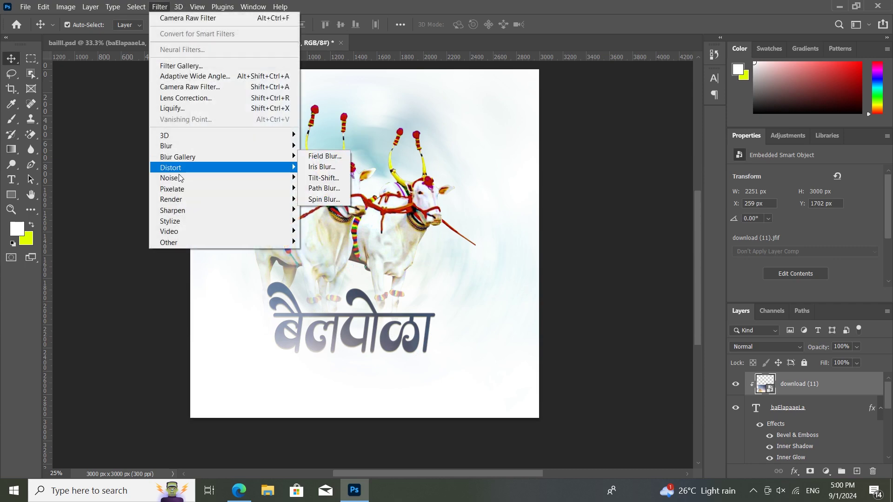
{"action": "left_click", "coordinate": [347, 178]}
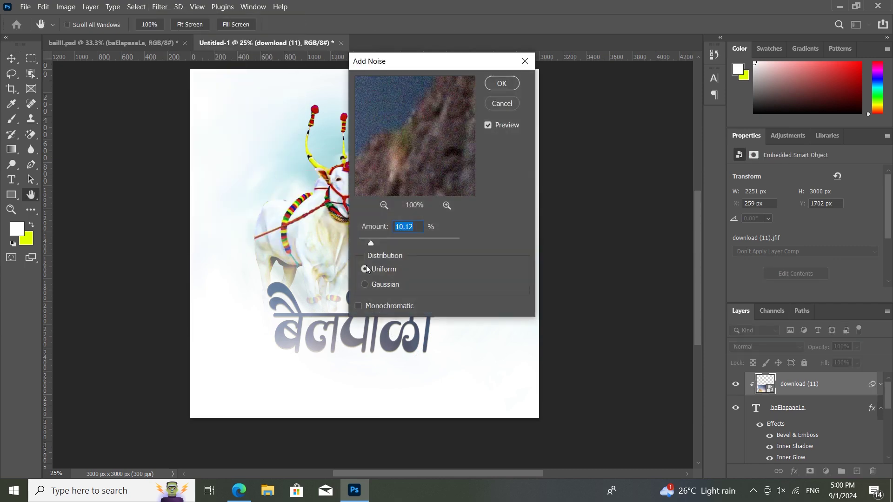
{"action": "left_click", "coordinate": [501, 84]}
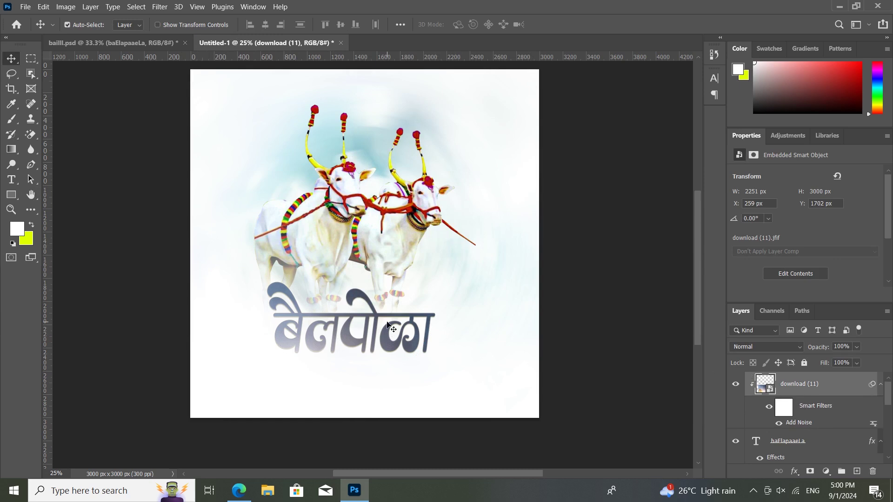
Select the title and its clipped image together, nudge them slightly up and across, and deselect the layers.
{"action": "left_click", "coordinate": [762, 440], "text": "shift"}
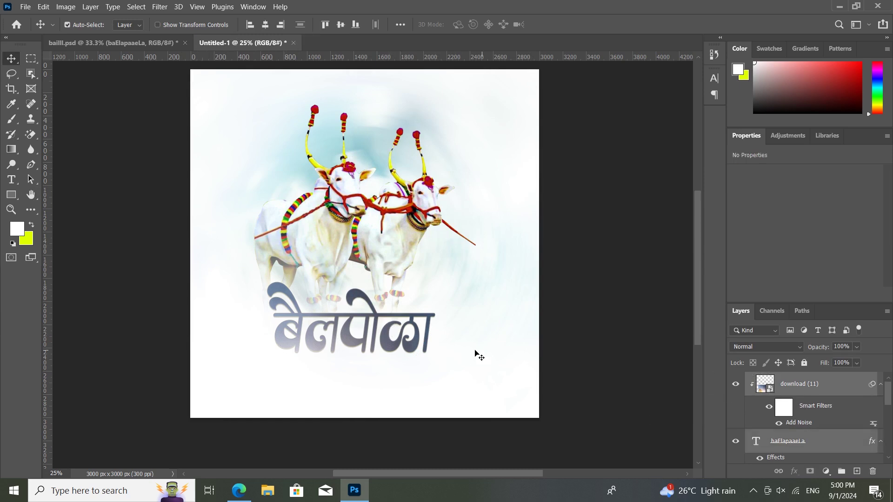
{"action": "left_click_drag", "start_coordinate": [381, 320], "coordinate": [386, 317]}
{"action": "left_click", "coordinate": [579, 283]}
{"action": "key", "text": "ctrl+plus"}
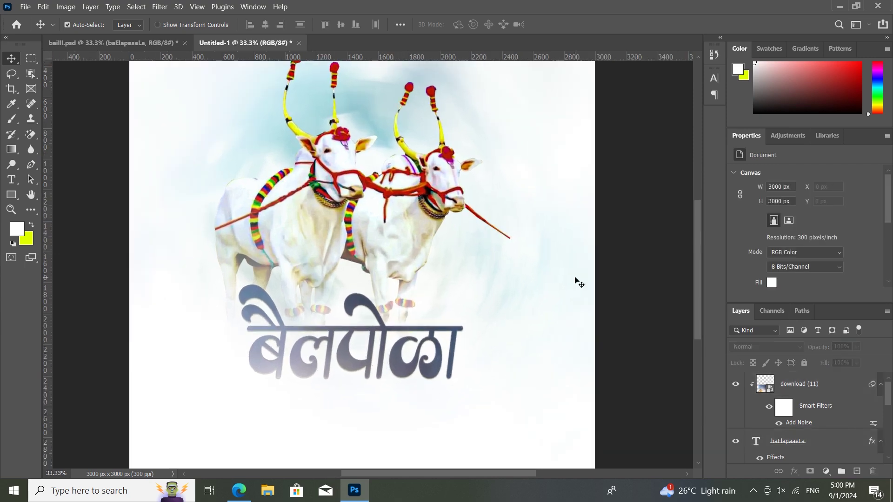
Switch to the browser, copy the two-line Marathi greeting from Google Input Tools, and convert it from Unicode to Shree Dev 0708.
{"action": "left_click_drag", "start_coordinate": [455, 282], "coordinate": [455, 311]}
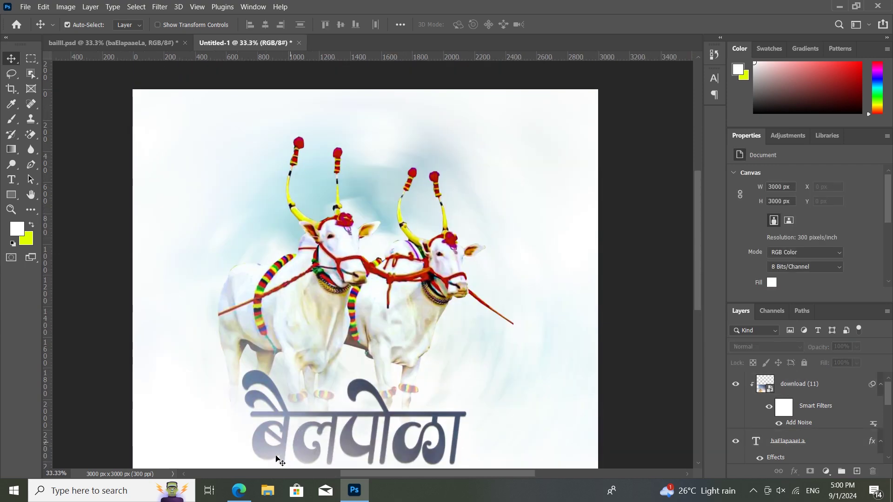
{"action": "left_click", "coordinate": [238, 490]}
{"action": "left_click", "coordinate": [237, 3]}
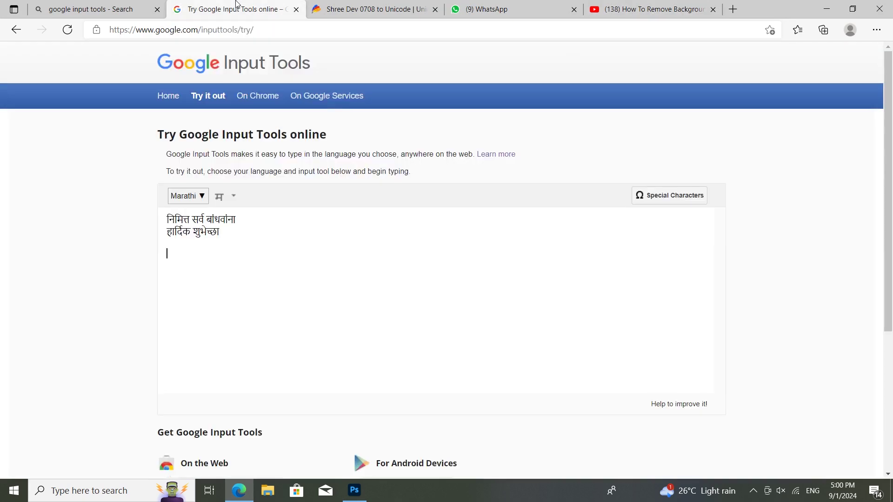
{"action": "left_click_drag", "start_coordinate": [237, 240], "coordinate": [148, 217]}
{"action": "key", "text": "ctrl+c"}
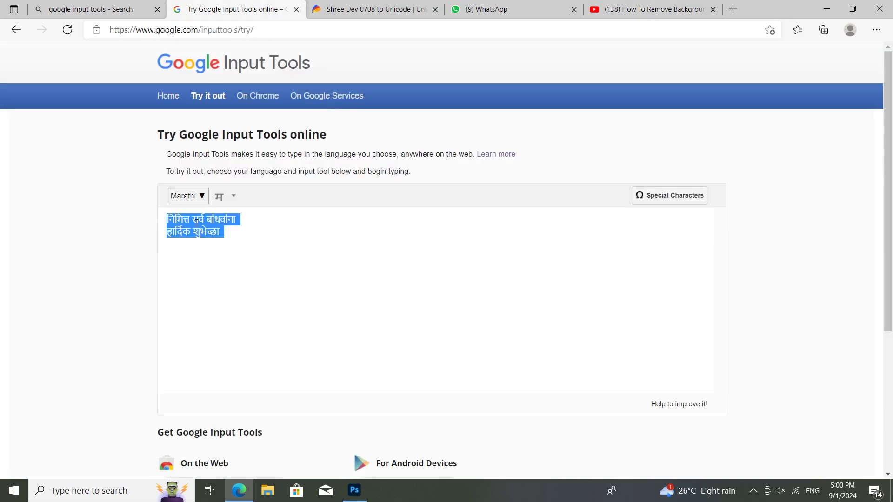
{"action": "left_click", "coordinate": [335, 7]}
{"action": "left_click_drag", "start_coordinate": [695, 126], "coordinate": [490, 117]}
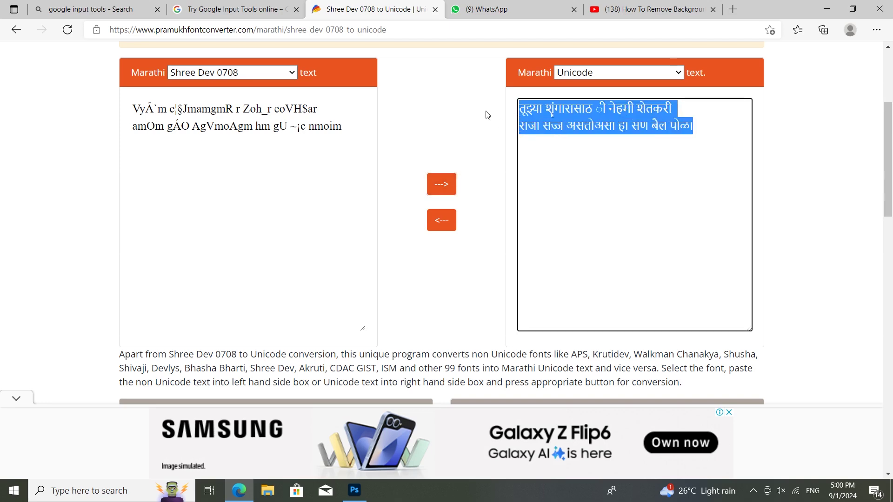
{"action": "key", "text": "ctrl+v"}
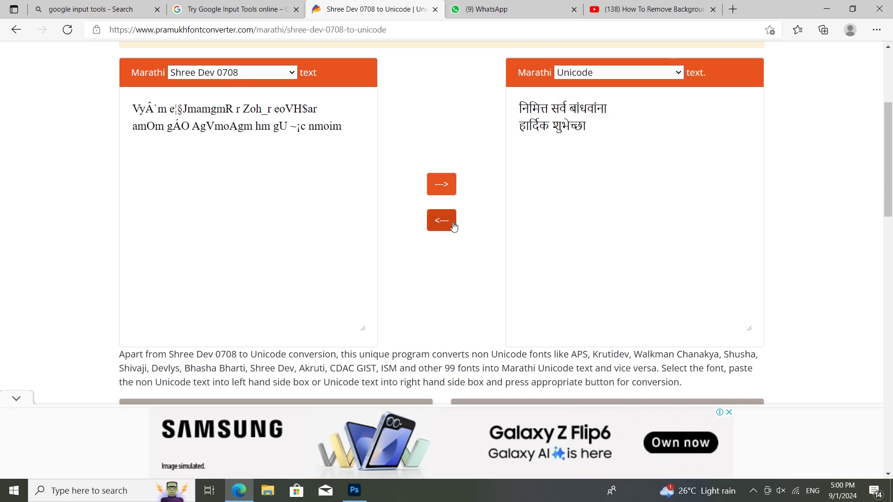
Open the tutorial channel's video list on YouTube and look through it for the Shree Lipi font converter video.
{"action": "left_click", "coordinate": [652, 9]}
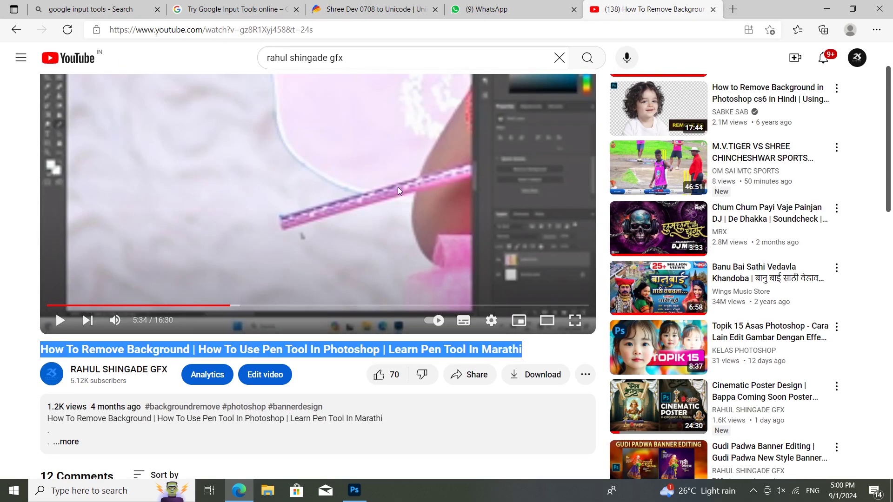
{"action": "scroll", "coordinate": [398, 190], "scroll_direction": "up", "scroll_amount": 1}
{"action": "scroll", "coordinate": [133, 386], "scroll_direction": "down", "scroll_amount": 1}
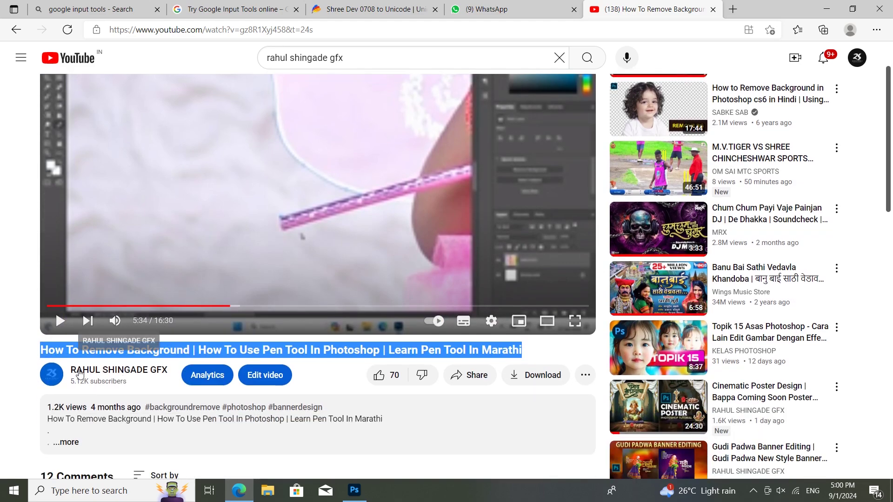
{"action": "left_click", "coordinate": [79, 374]}
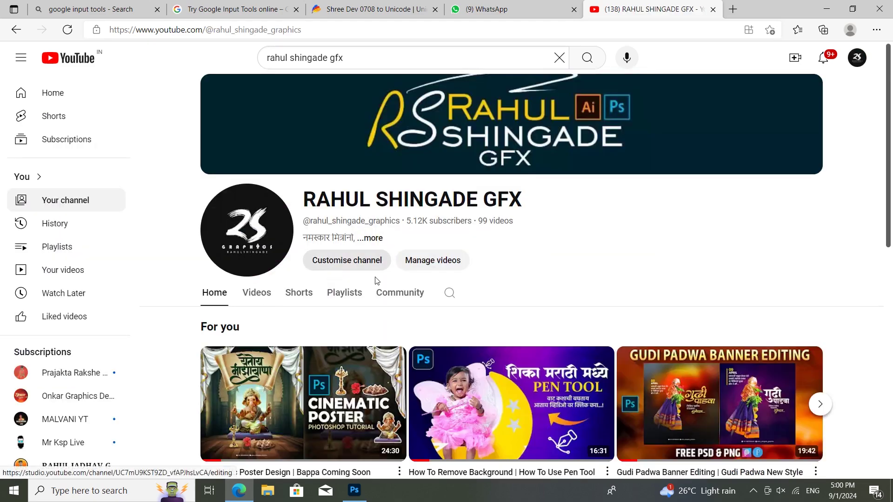
{"action": "scroll", "coordinate": [470, 315], "scroll_direction": "down", "scroll_amount": 7}
{"action": "scroll", "coordinate": [471, 319], "scroll_direction": "up", "scroll_amount": 3}
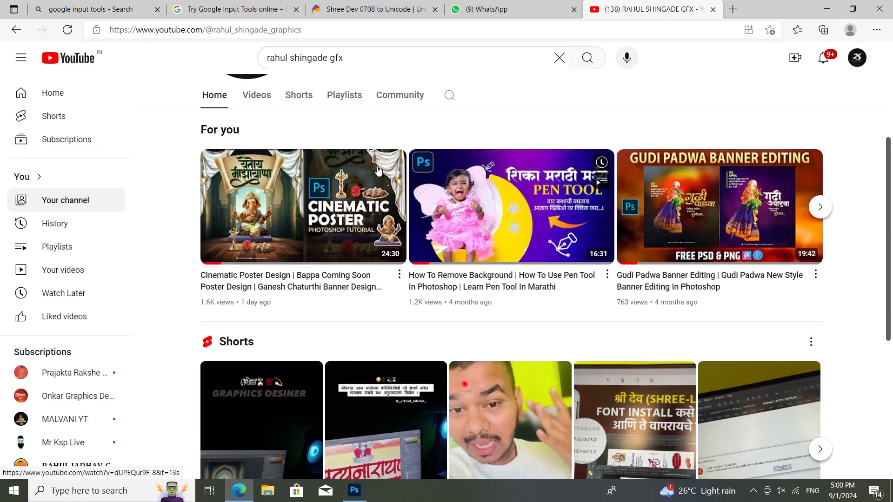
{"action": "left_click", "coordinate": [256, 95]}
{"action": "scroll", "coordinate": [394, 277], "scroll_direction": "down", "scroll_amount": 7}
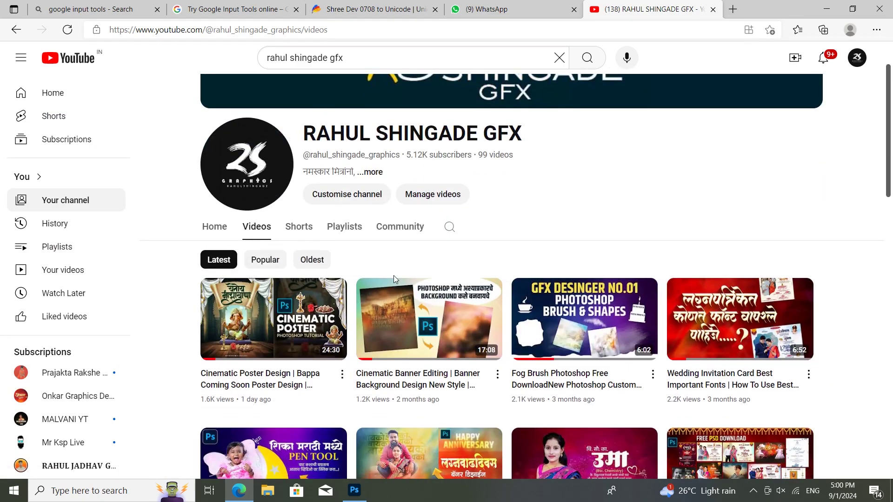
{"action": "scroll", "coordinate": [394, 279], "scroll_direction": "down", "scroll_amount": 8}
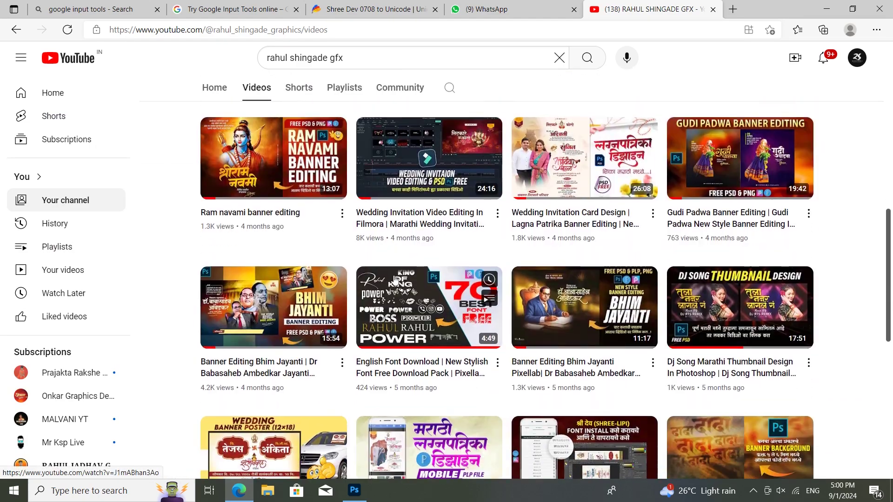
{"action": "scroll", "coordinate": [394, 279], "scroll_direction": "down", "scroll_amount": 2}
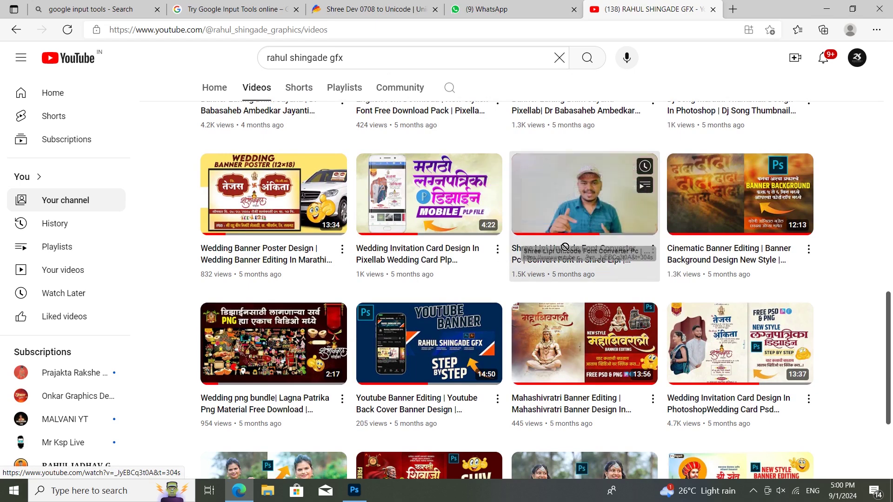
Open the Shree Lipi Unicode Font Converter video and examine the font download links in its full description.
{"action": "left_click", "coordinate": [555, 263]}
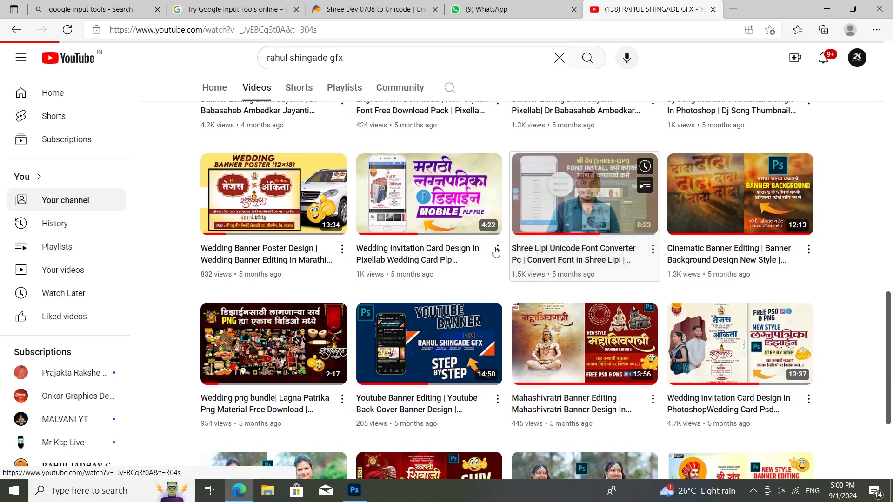
{"action": "scroll", "coordinate": [180, 315], "scroll_direction": "down", "scroll_amount": 2}
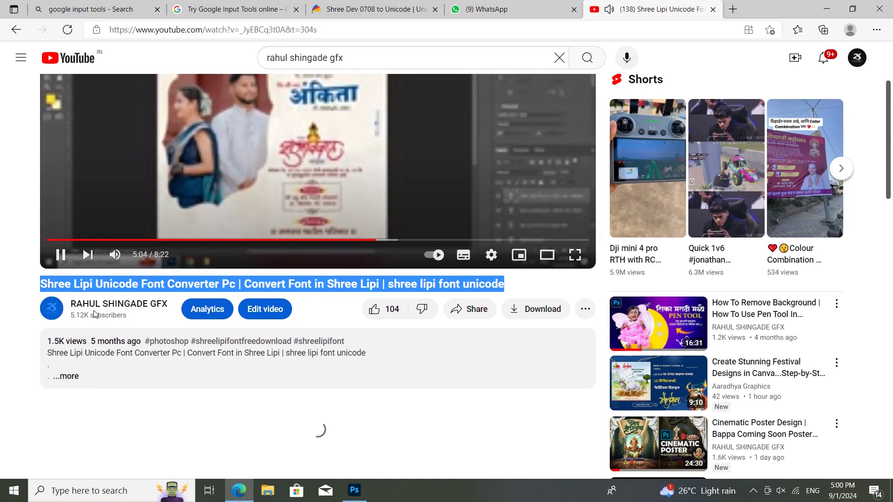
{"action": "left_click", "coordinate": [45, 287]}
{"action": "left_click_drag", "start_coordinate": [45, 287], "coordinate": [541, 285]}
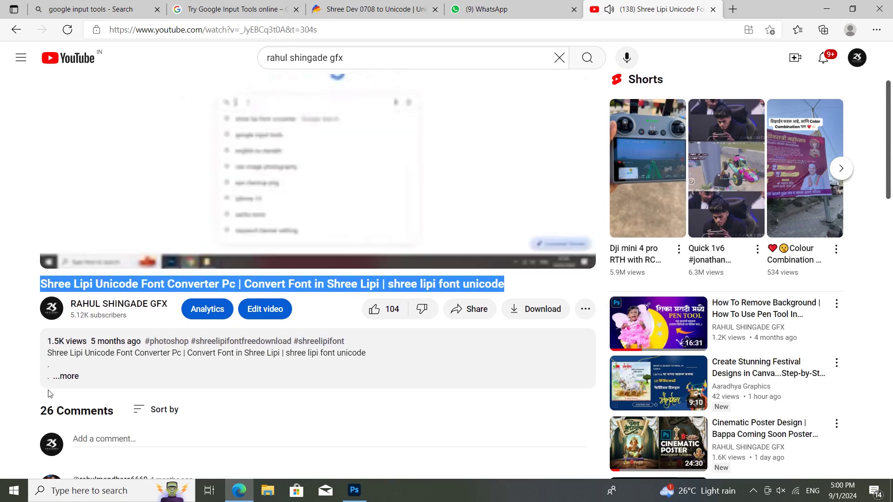
{"action": "left_click", "coordinate": [65, 376]}
{"action": "scroll", "coordinate": [223, 356], "scroll_direction": "down", "scroll_amount": 2}
{"action": "scroll", "coordinate": [222, 356], "scroll_direction": "down", "scroll_amount": 6}
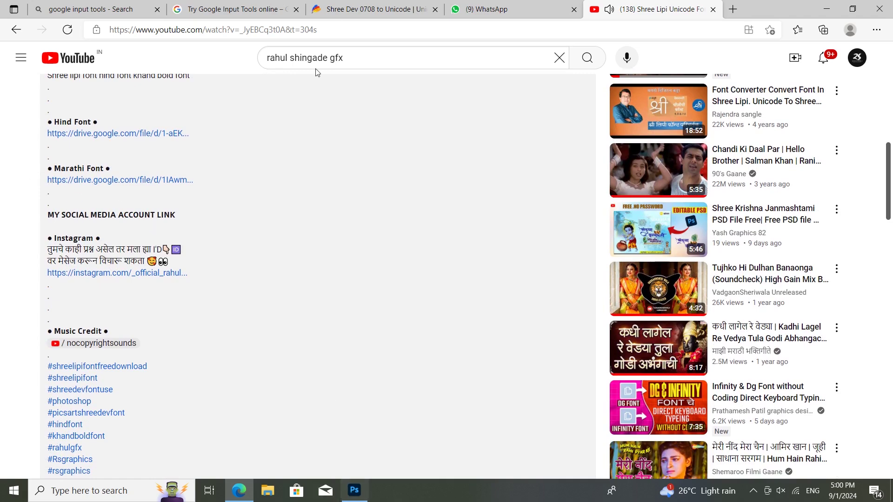
Replace the text in Google Input Tools with the Marathi line "निमित्त सर्व बांधवांना".
{"action": "left_click", "coordinate": [354, 9]}
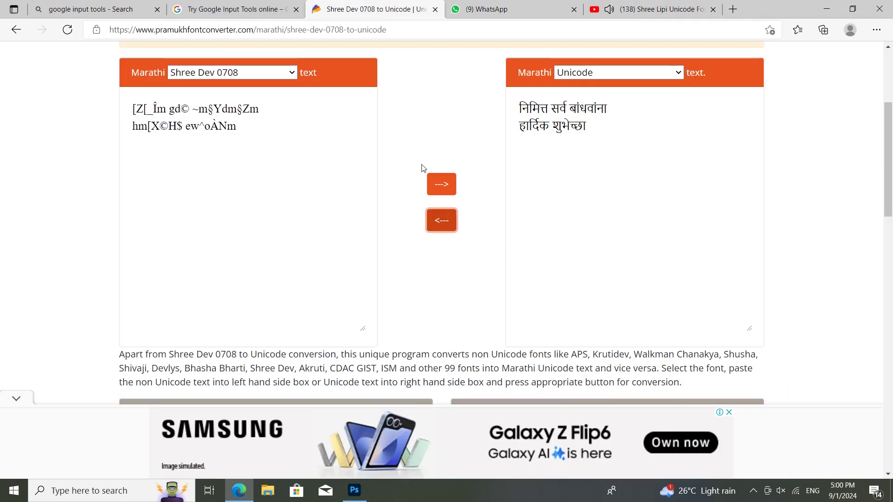
{"action": "left_click", "coordinate": [235, 9]}
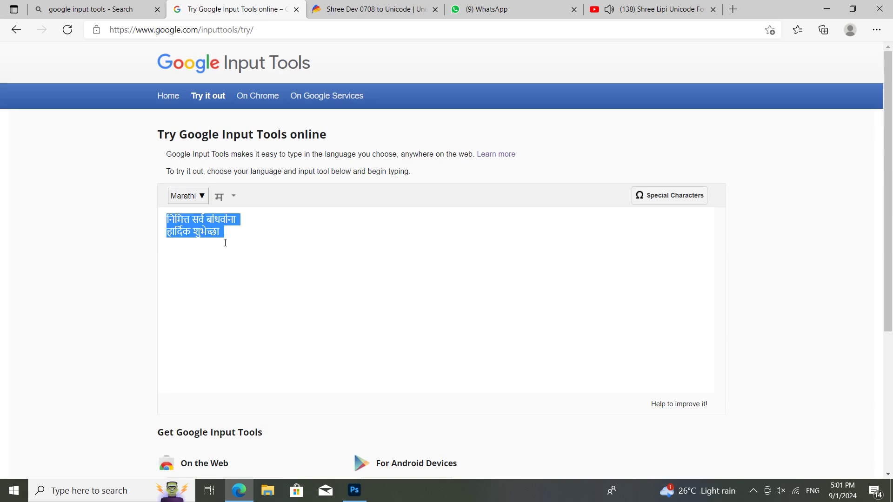
{"action": "key", "text": "BackSpace"}
{"action": "type", "text": "nm"}
{"action": "key", "text": "BackSpace"}
{"action": "key", "text": "BackSpace"}
{"action": "type", "text": "nimitt sar"}
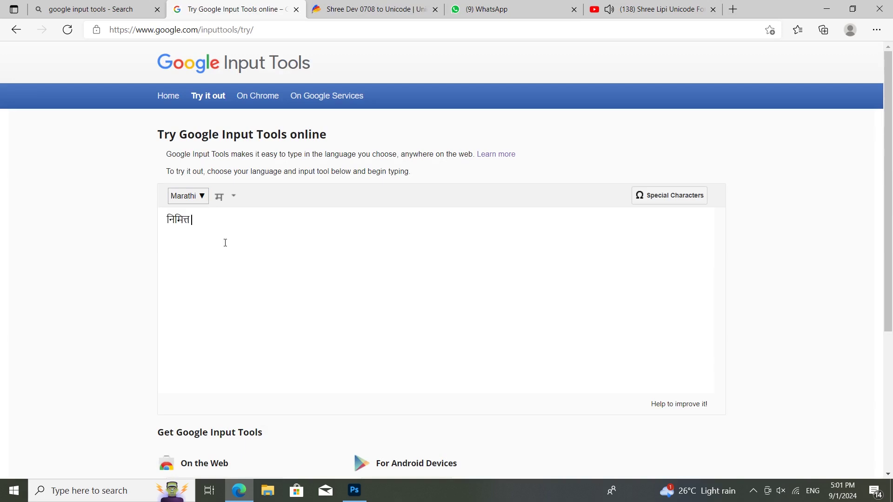
{"action": "type", "text": "v"}
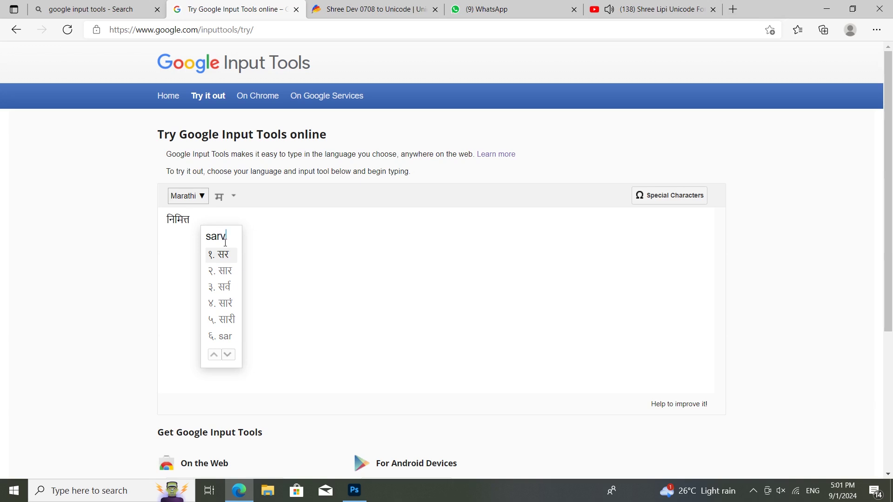
{"action": "key", "text": "Return"}
{"action": "type", "text": "bhandhvana"}
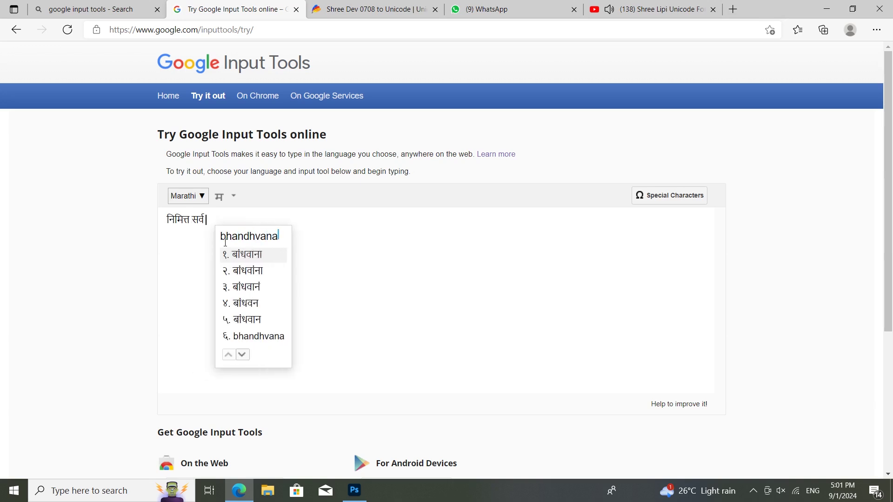
{"action": "key", "text": "Down"}
{"action": "key", "text": "space"}
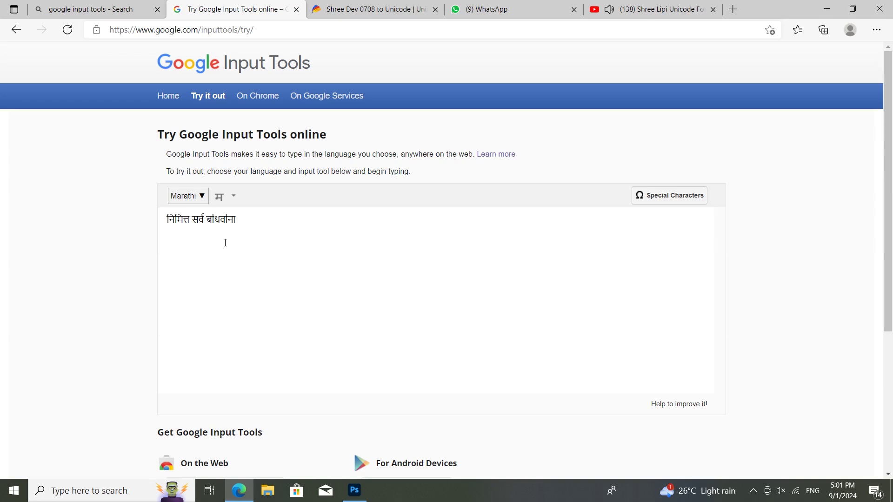
Add "हार्दिक शुभेच्छा" as the second line of the Marathi greeting.
{"action": "type", "text": "hardik"}
{"action": "key", "text": "space"}
{"action": "type", "text": "shubecj"}
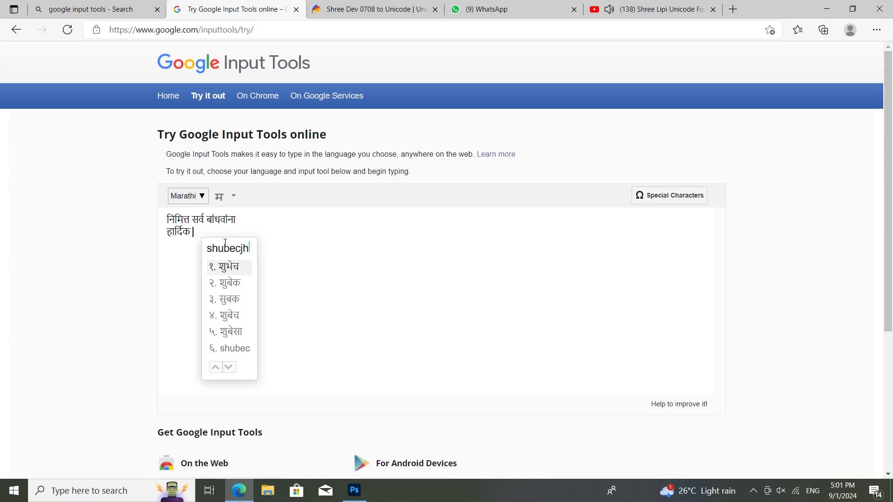
{"action": "key", "text": "BackSpace"}
{"action": "type", "text": "hha"}
{"action": "key", "text": "BackSpace"}
{"action": "type", "text": "a"}
{"action": "key", "text": "space"}
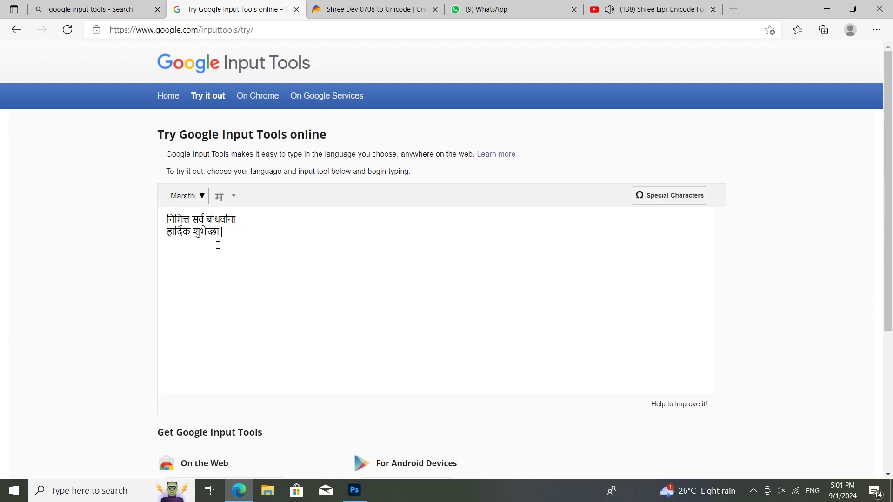
Copy "निमित्त सर्व बांधवांना हार्दिक" into the font converter, convert it to Shree Dev 0708, and select the converted text.
{"action": "left_click_drag", "start_coordinate": [193, 231], "coordinate": [145, 204]}
{"action": "key", "text": "ctrl+c"}
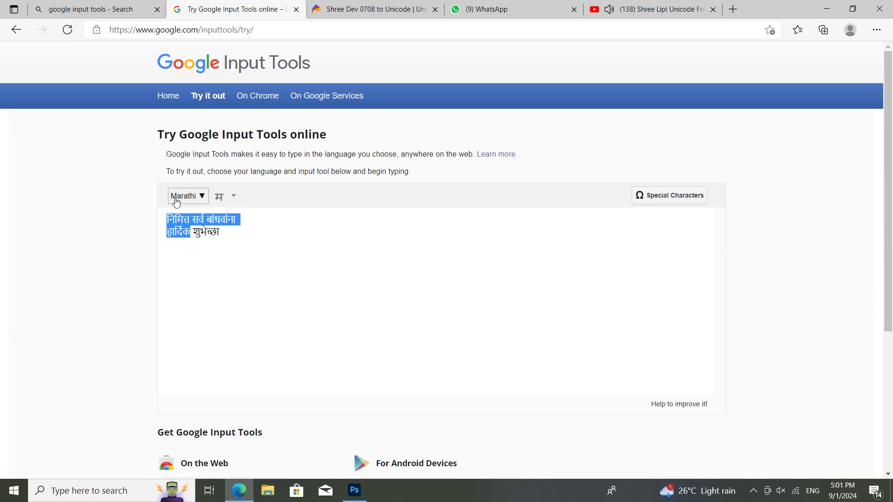
{"action": "left_click", "coordinate": [370, 9]}
{"action": "key", "text": "ctrl+v"}
{"action": "left_click", "coordinate": [437, 220]}
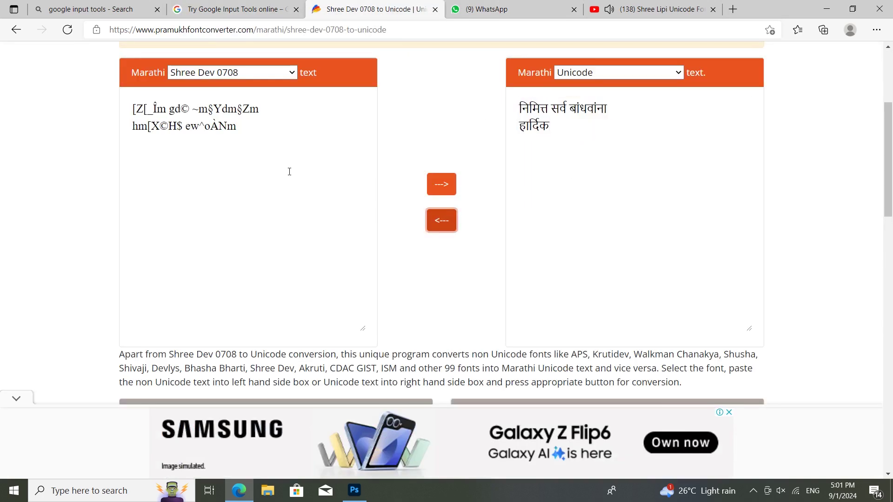
{"action": "left_click_drag", "start_coordinate": [274, 159], "coordinate": [145, 101]}
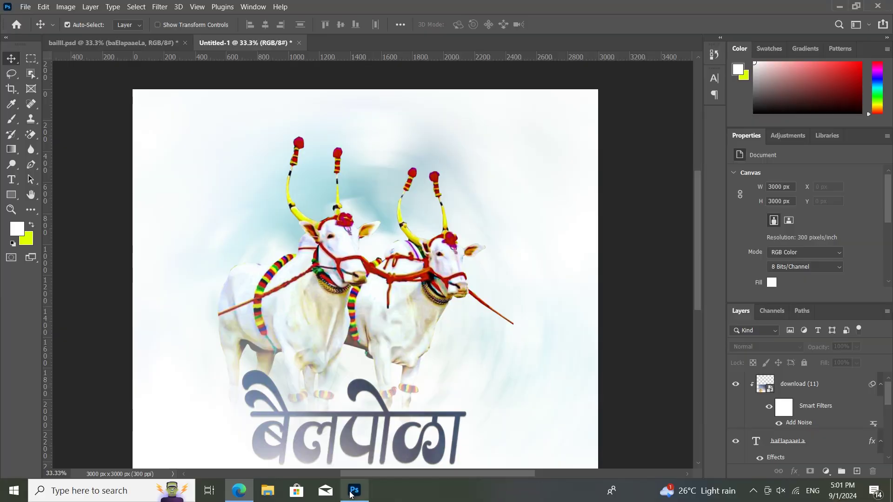
Switch to Photoshop and bring the two-line greeting text from the reference poster into Untitled-1, placing it just below the title.
{"action": "left_click", "coordinate": [355, 491]}
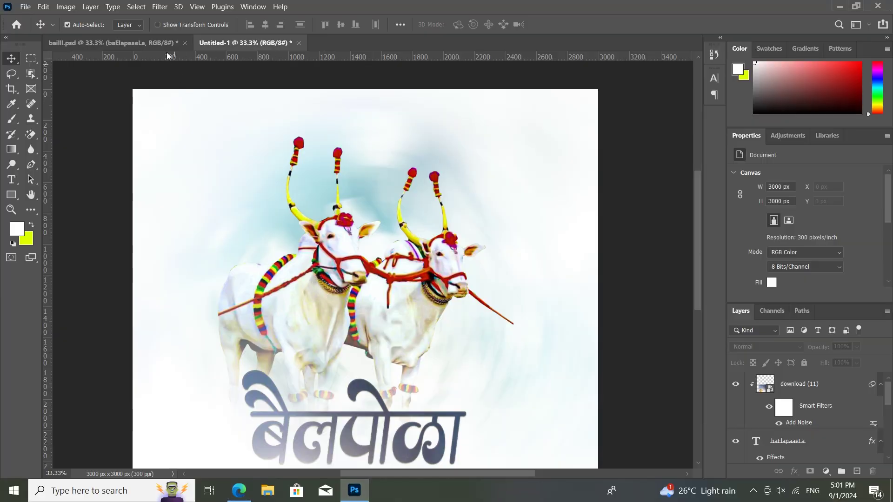
{"action": "left_click", "coordinate": [112, 42]}
{"action": "left_click_drag", "start_coordinate": [321, 345], "coordinate": [353, 445]}
{"action": "scroll", "coordinate": [353, 444], "scroll_direction": "down", "scroll_amount": 2}
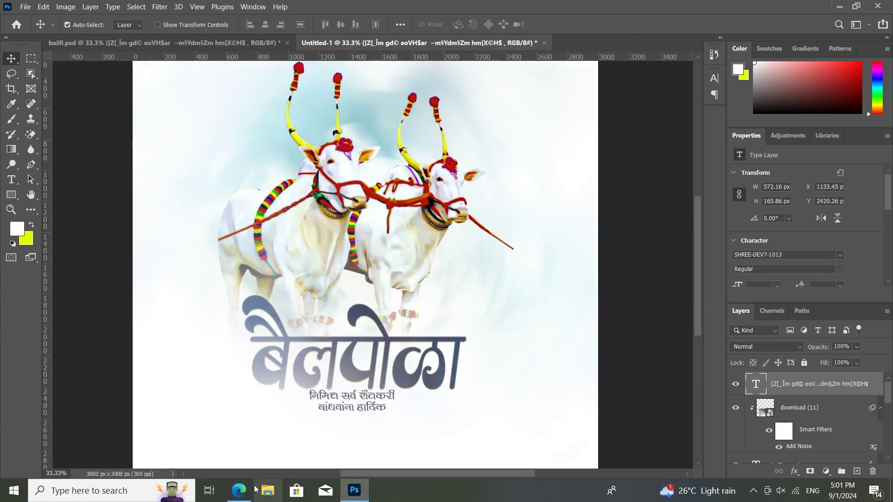
Switch back to Google Input Tools in the browser and insert "शेतकरी" before "बांधवांना" in the greeting.
{"action": "left_click", "coordinate": [239, 491]}
{"action": "left_click", "coordinate": [251, 9]}
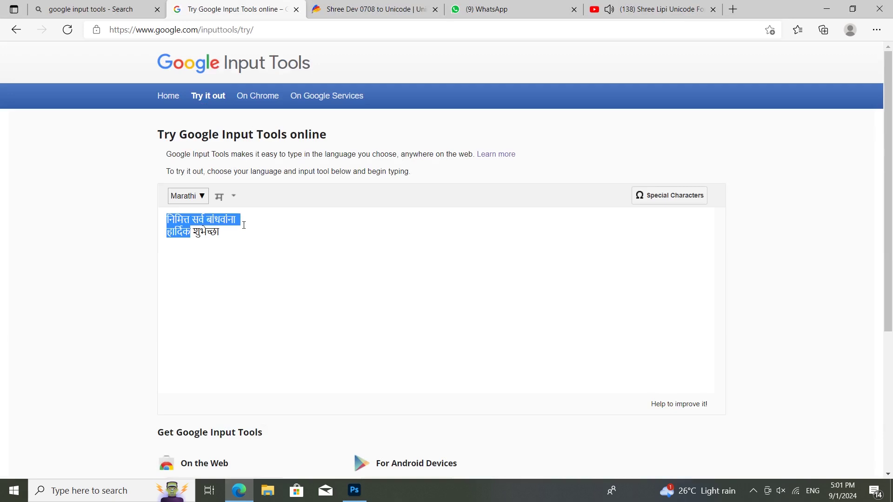
{"action": "left_click", "coordinate": [213, 223]}
{"action": "type", "text": "shetkari"}
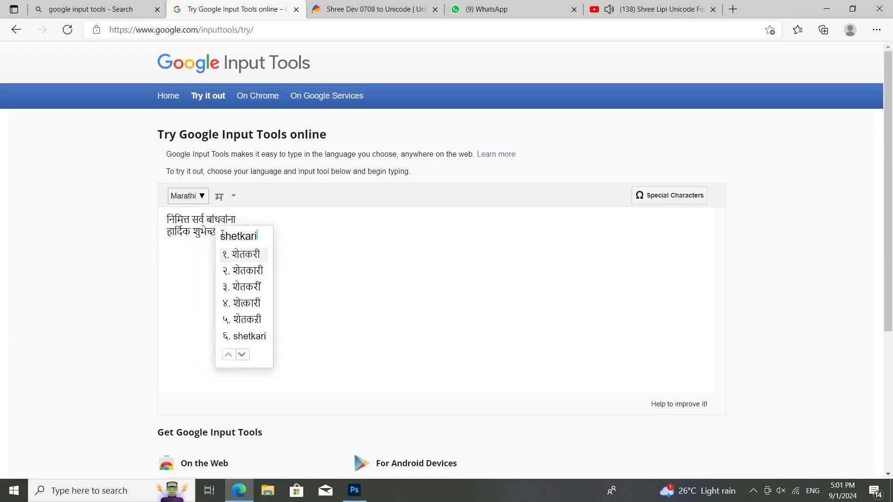
{"action": "key", "text": "Return"}
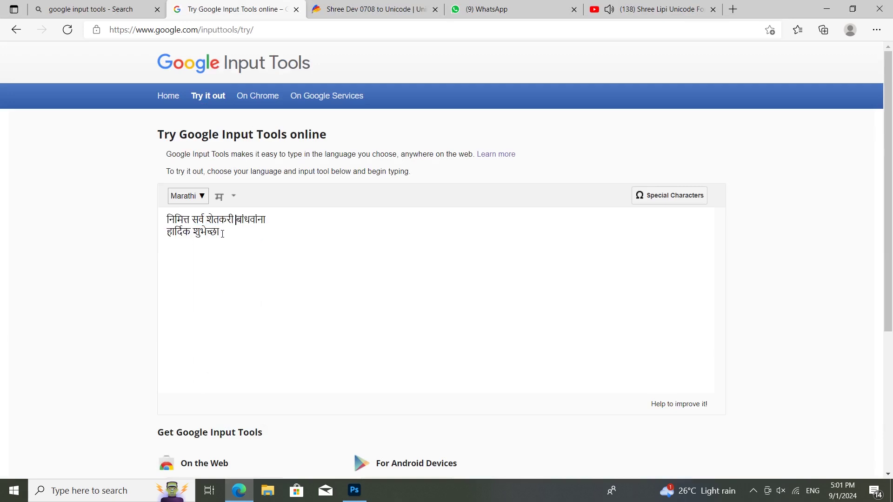
Rearrange the greeting into "निमित्त सर्व शेतकरी" and "बांधवांना हार्दिक" on two lines, remove "शुभेच्छा", and copy the text.
{"action": "key", "text": "Return"}
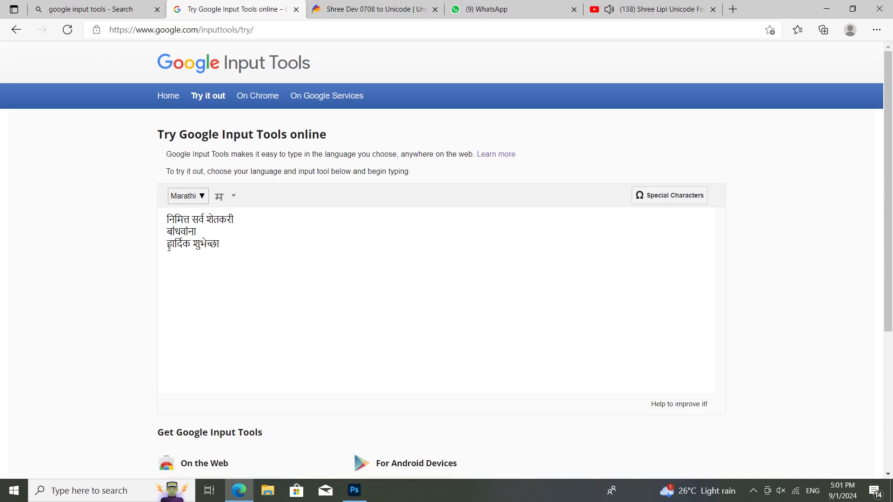
{"action": "key", "text": "BackSpace"}
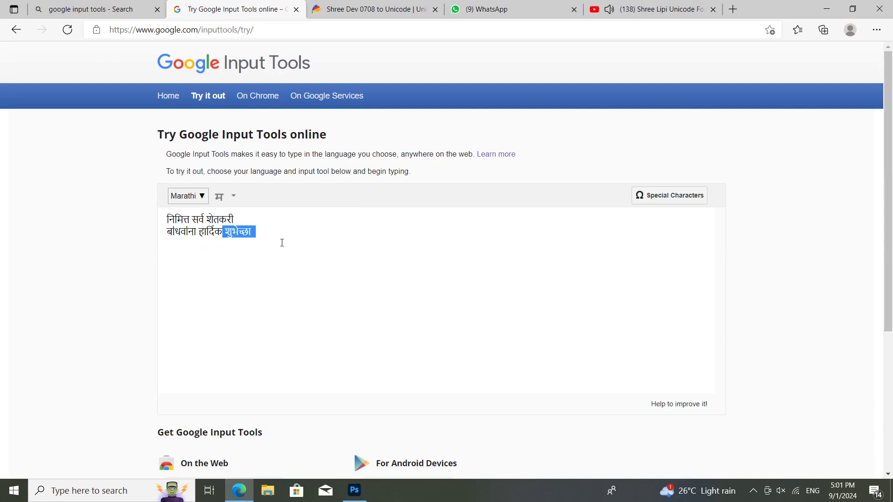
{"action": "key", "text": "BackSpace"}
{"action": "left_click_drag", "start_coordinate": [282, 243], "coordinate": [145, 219]}
{"action": "key", "text": "ctrl+c"}
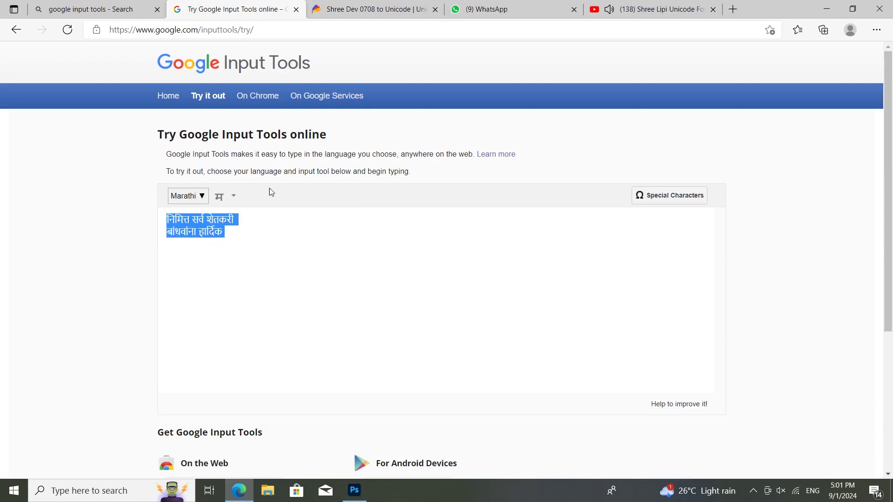
Convert the rearranged two-line greeting to Shree Dev 0708 in the font converter, select the converted text, and return to Photoshop.
{"action": "left_click", "coordinate": [372, 9]}
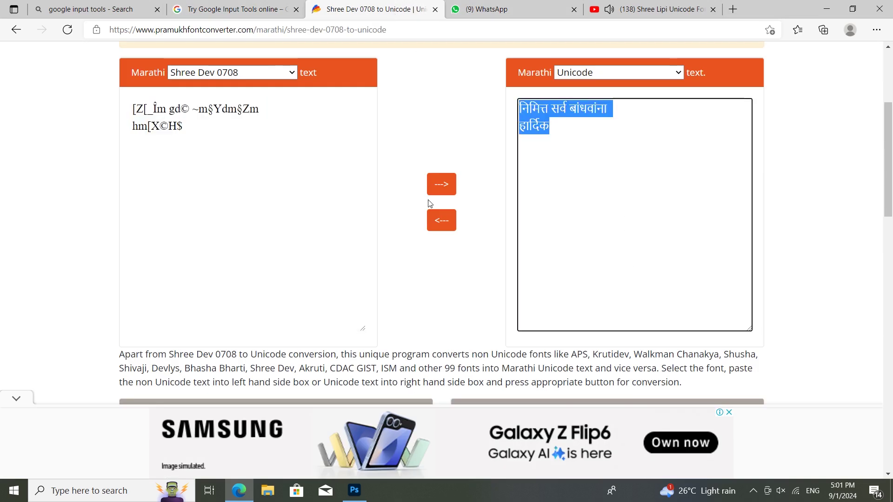
{"action": "key", "text": "ctrl+v"}
{"action": "left_click", "coordinate": [442, 223]}
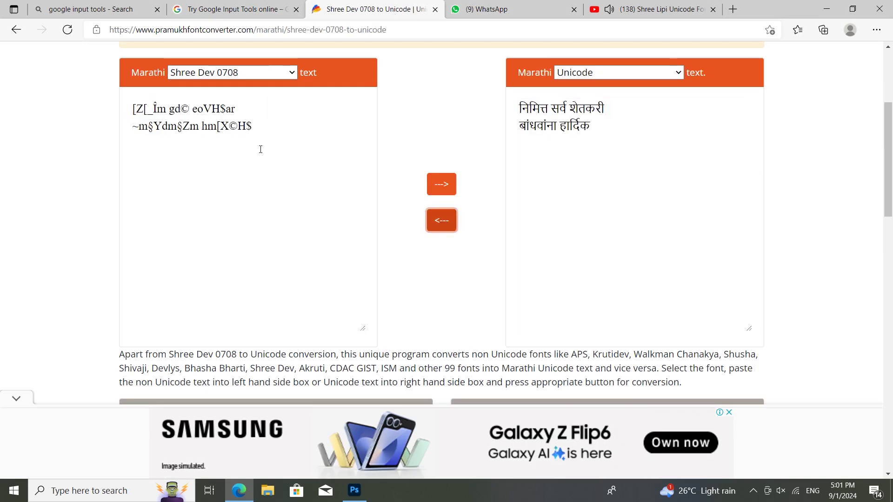
{"action": "left_click_drag", "start_coordinate": [260, 149], "coordinate": [128, 97]}
{"action": "left_click", "coordinate": [355, 490]}
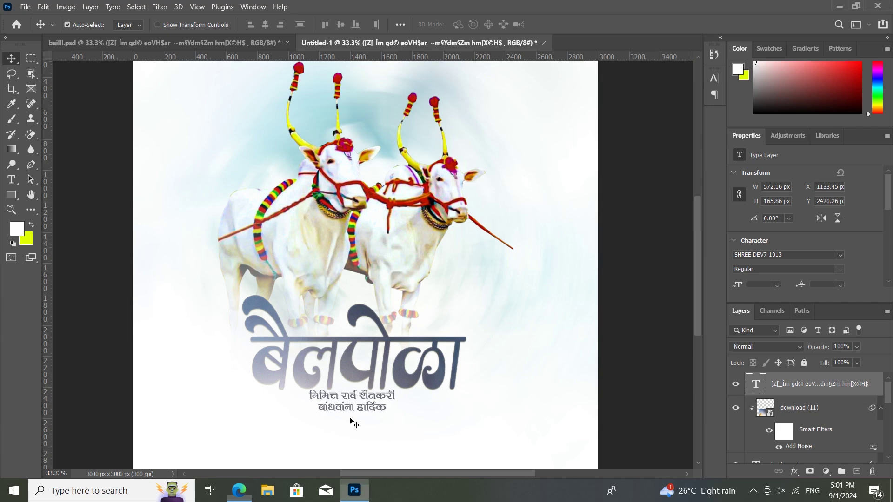
{"action": "double_click", "coordinate": [351, 404]}
{"action": "key", "text": "ctrl+v"}
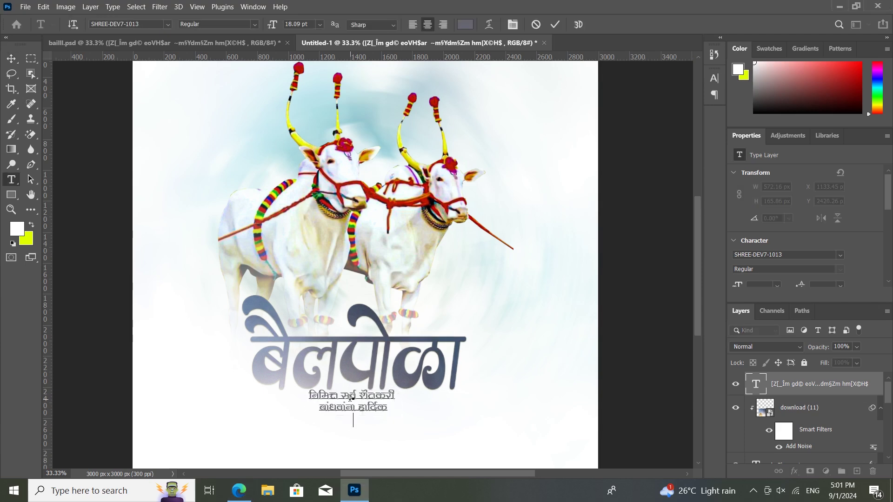
{"action": "left_click", "coordinate": [538, 25]}
Shift the two-line greeting slightly lower and bring the handwritten शुभेच्छा lettering from the reference poster into Untitled-1, placing it beside the greeting.
{"action": "key", "text": "v"}
{"action": "left_click_drag", "start_coordinate": [361, 412], "coordinate": [357, 421]}
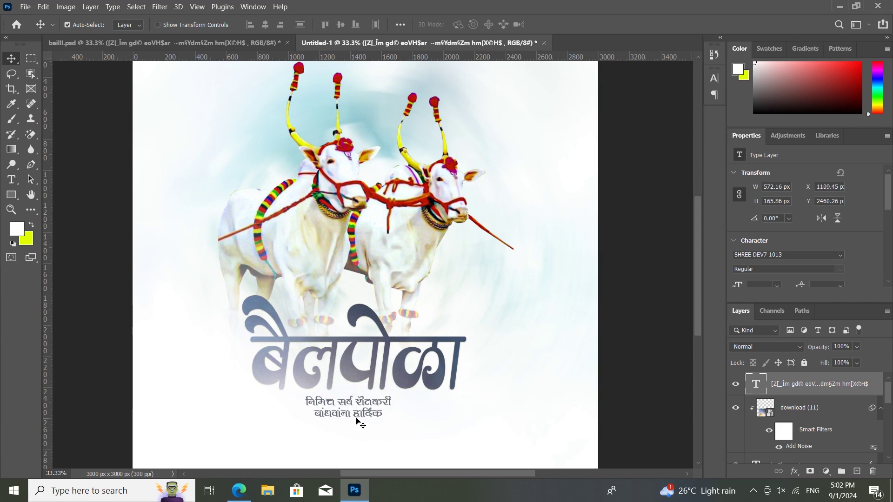
{"action": "left_click", "coordinate": [235, 42]}
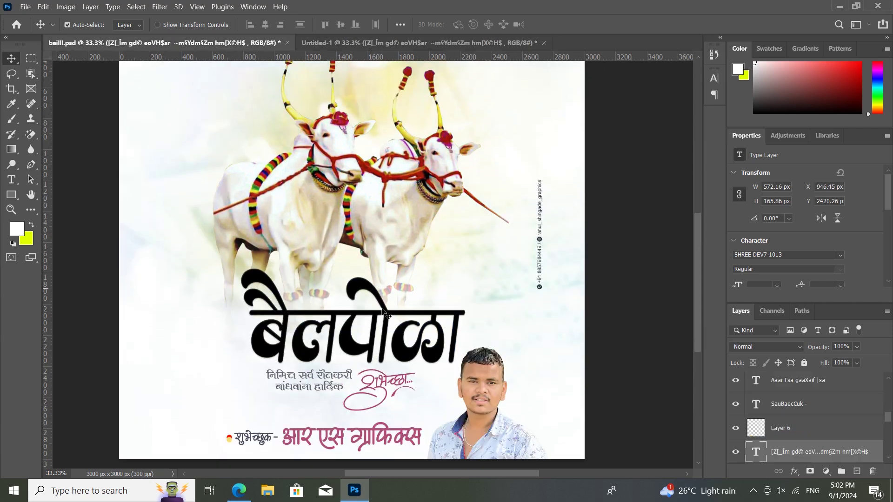
{"action": "left_click_drag", "start_coordinate": [382, 354], "coordinate": [399, 420]}
{"action": "left_click_drag", "start_coordinate": [400, 371], "coordinate": [408, 381]}
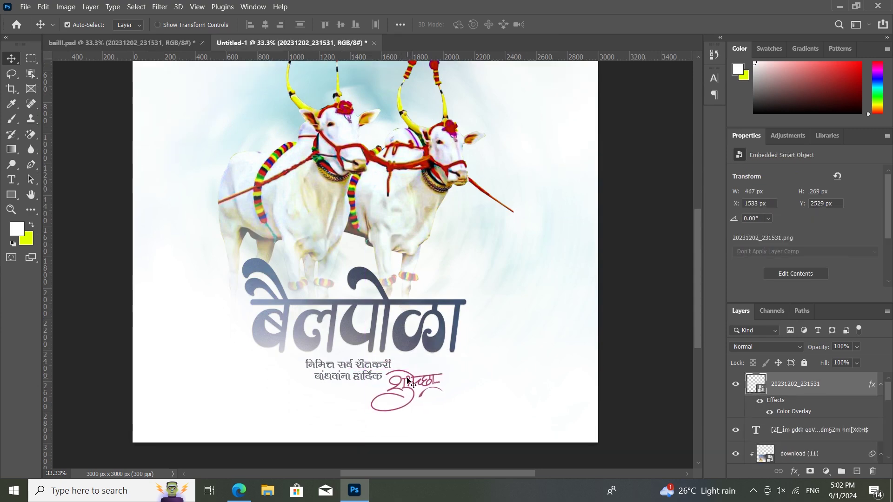
{"action": "key", "text": "ctrl+minus"}
{"action": "left_click_drag", "start_coordinate": [379, 344], "coordinate": [393, 350]}
{"action": "left_click", "coordinate": [393, 350]}
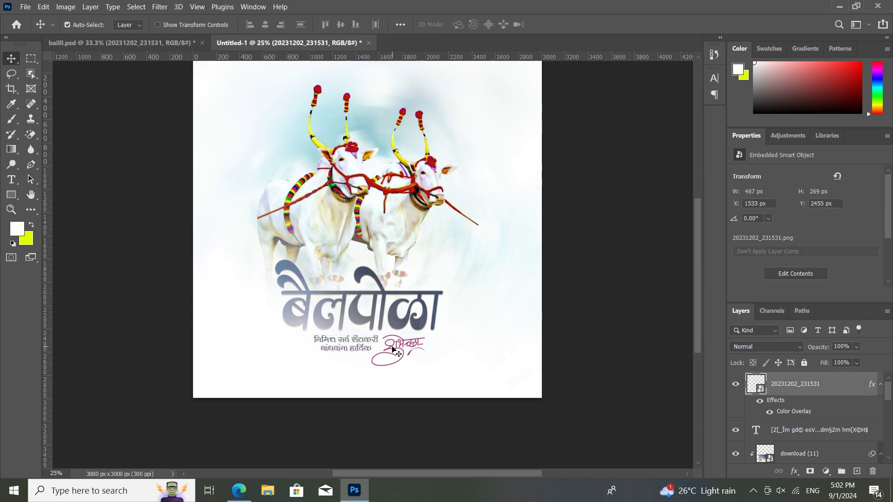
{"action": "scroll", "coordinate": [396, 353], "scroll_direction": "up", "scroll_amount": 1}
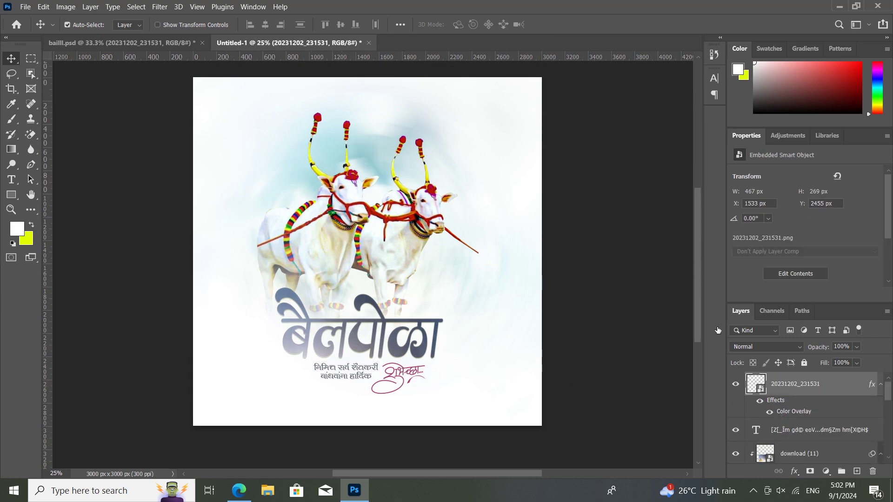
Recolor the शुभेच्छा lettering's Color Overlay to purple 7b5ca0, sampled from the bull's striped garland.
{"action": "double_click", "coordinate": [794, 412]}
{"action": "left_click", "coordinate": [709, 242]}
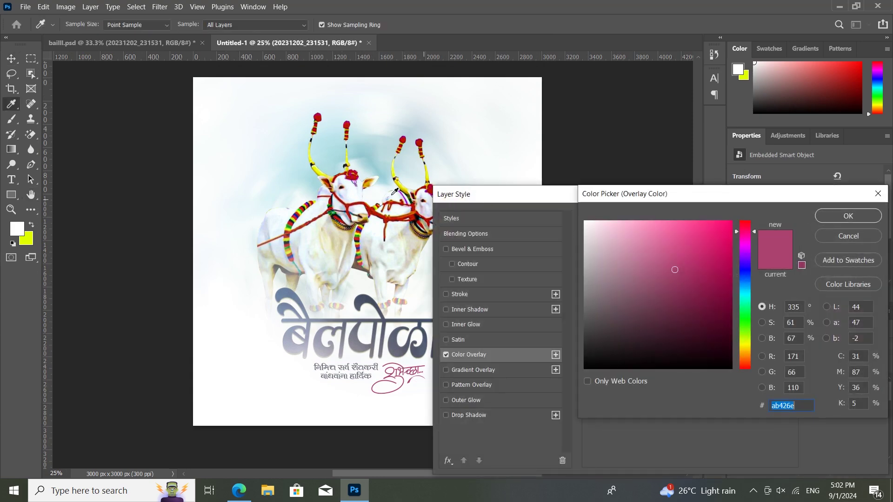
{"action": "left_click", "coordinate": [407, 197]}
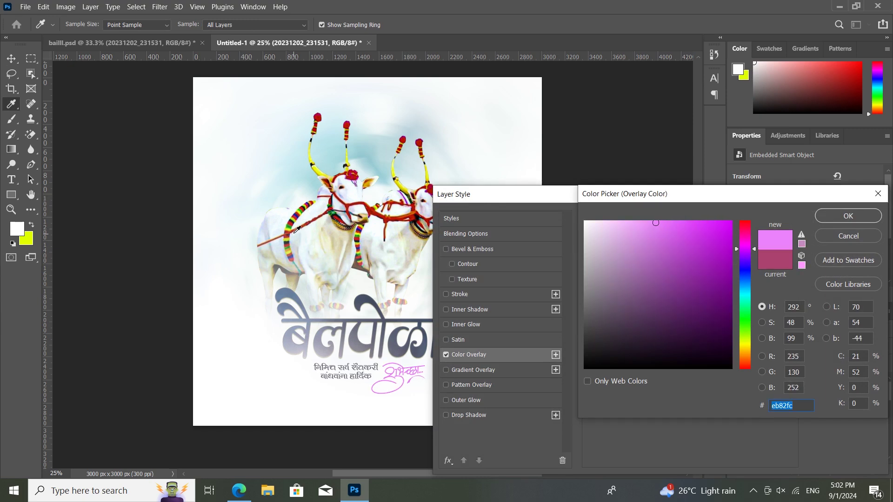
{"action": "left_click", "coordinate": [292, 243]}
{"action": "left_click", "coordinate": [294, 253]}
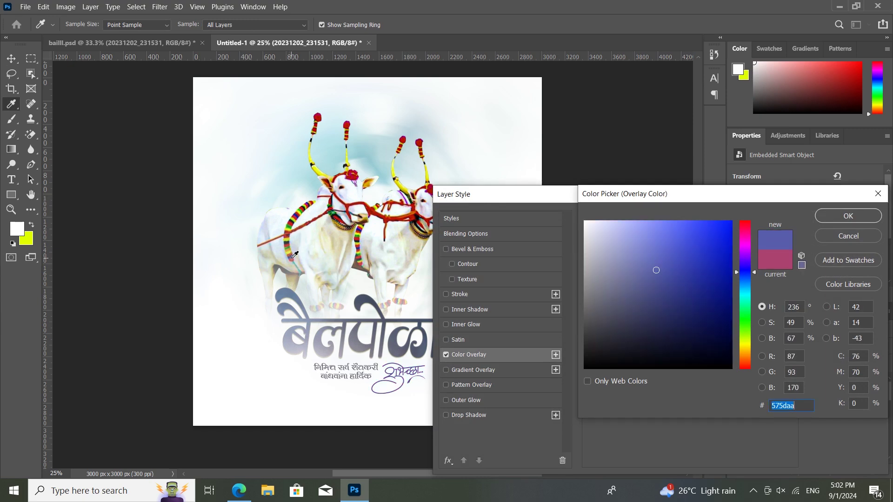
{"action": "left_click", "coordinate": [295, 255]}
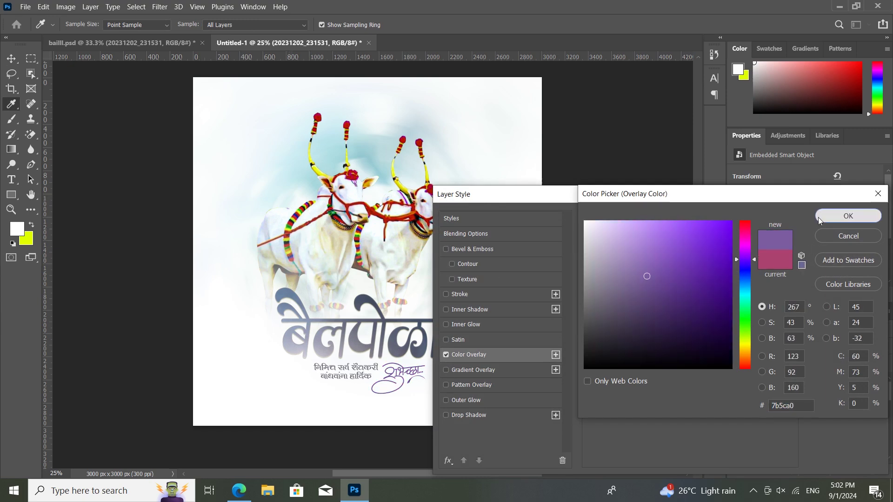
{"action": "left_click", "coordinate": [822, 217]}
{"action": "left_click", "coordinate": [809, 219]}
{"action": "key", "text": "v"}
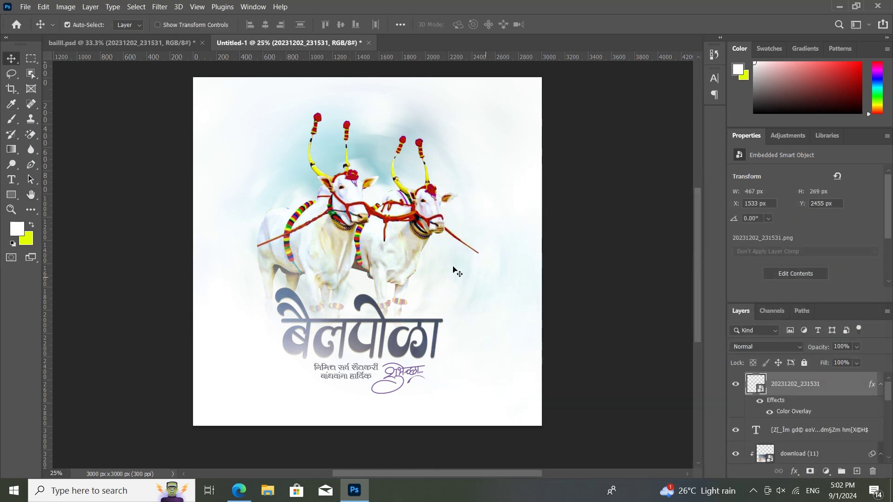
Bring the two-line Marathi verse from the top of the reference poster into Untitled-1, placing it above the bulls' horns.
{"action": "scroll", "coordinate": [455, 269], "scroll_direction": "up", "scroll_amount": 1}
{"action": "left_click", "coordinate": [167, 46]}
{"action": "scroll", "coordinate": [312, 158], "scroll_direction": "up", "scroll_amount": 2}
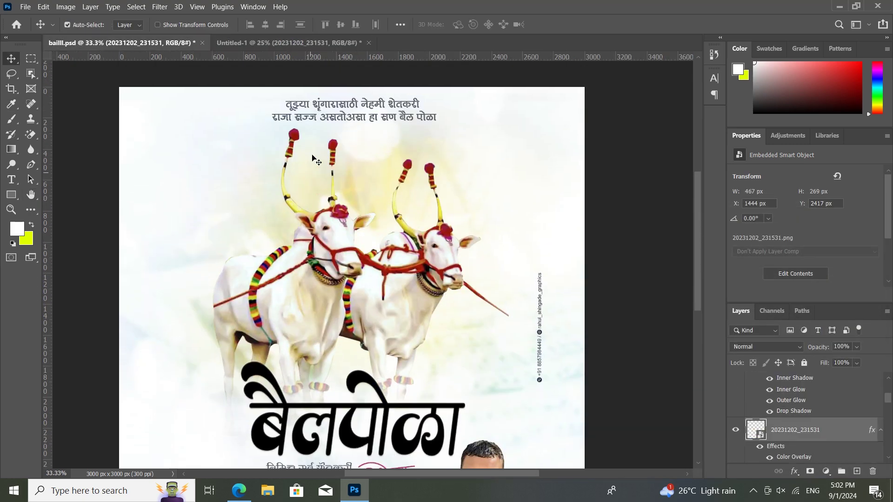
{"action": "left_click_drag", "start_coordinate": [317, 107], "coordinate": [378, 132]}
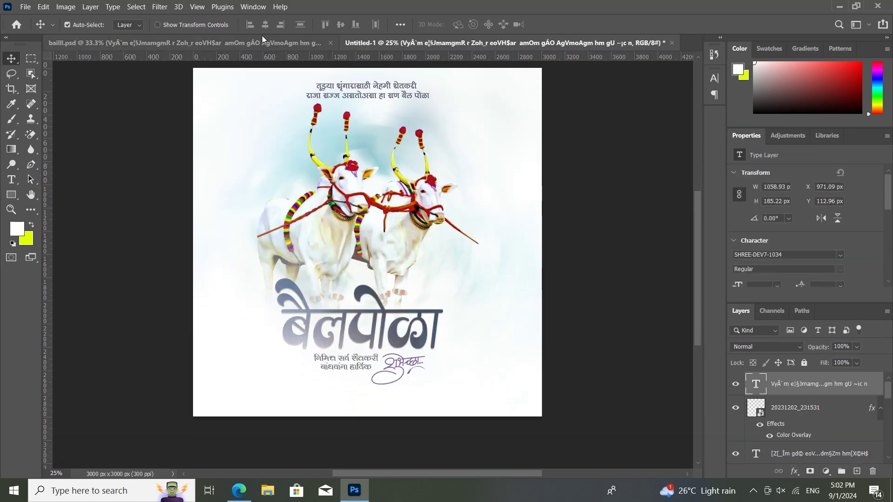
Check the reference poster, then hide the Radial Blur on Untitled-1's Rs2 (7) background layer and apply a 9.8-pixel Gaussian Blur.
{"action": "left_click", "coordinate": [262, 43]}
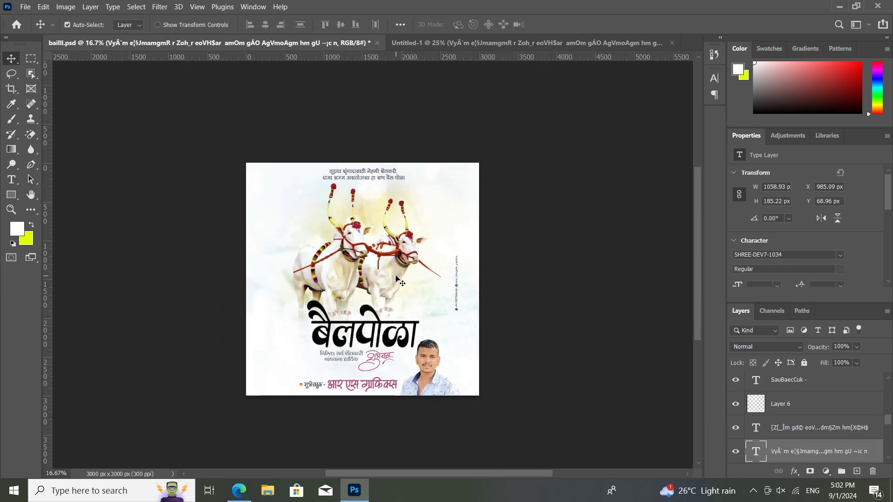
{"action": "key", "text": "ctrl+plus"}
{"action": "scroll", "coordinate": [399, 150], "scroll_direction": "down", "scroll_amount": 3}
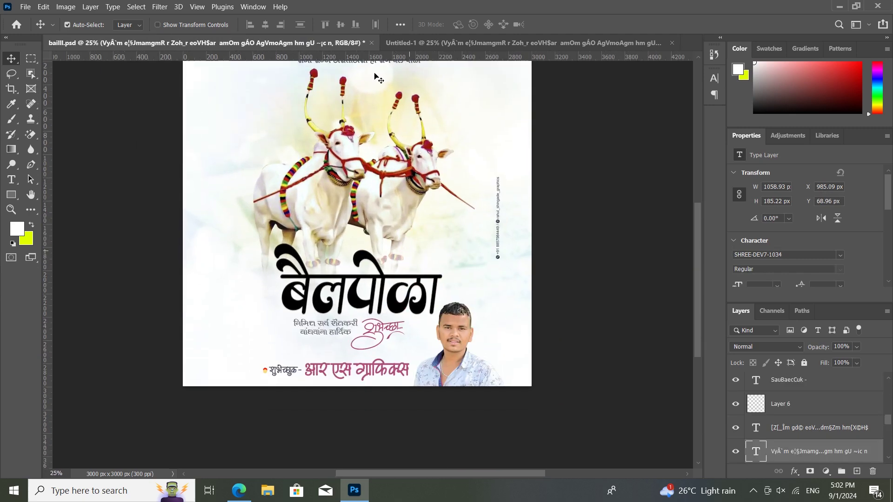
{"action": "left_click", "coordinate": [442, 43]}
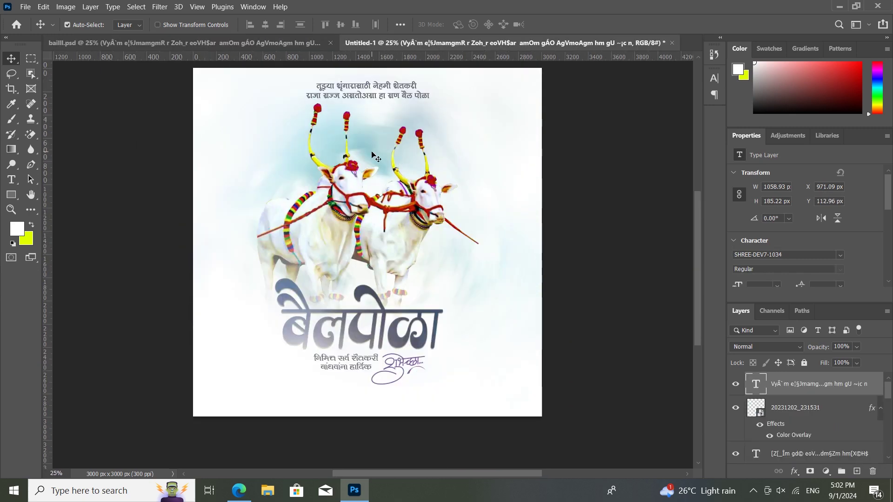
{"action": "left_click", "coordinate": [770, 435]}
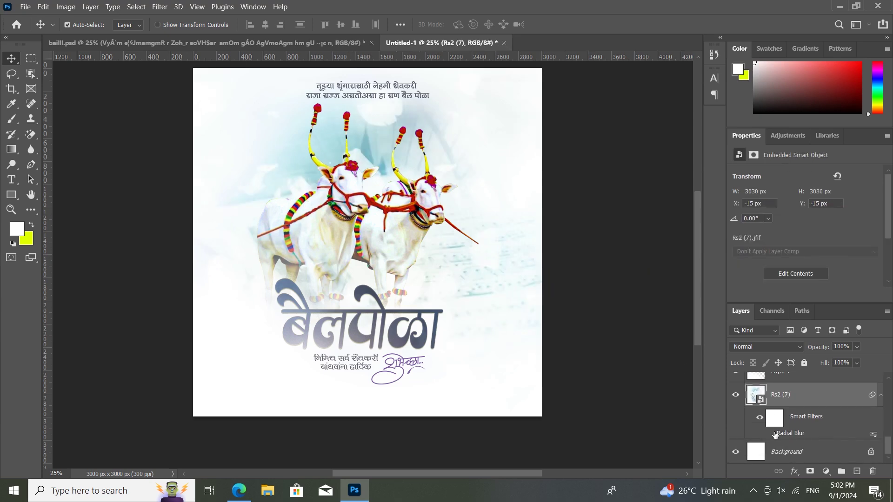
{"action": "left_click", "coordinate": [160, 6]}
{"action": "mouse_move", "coordinate": [205, 147]}
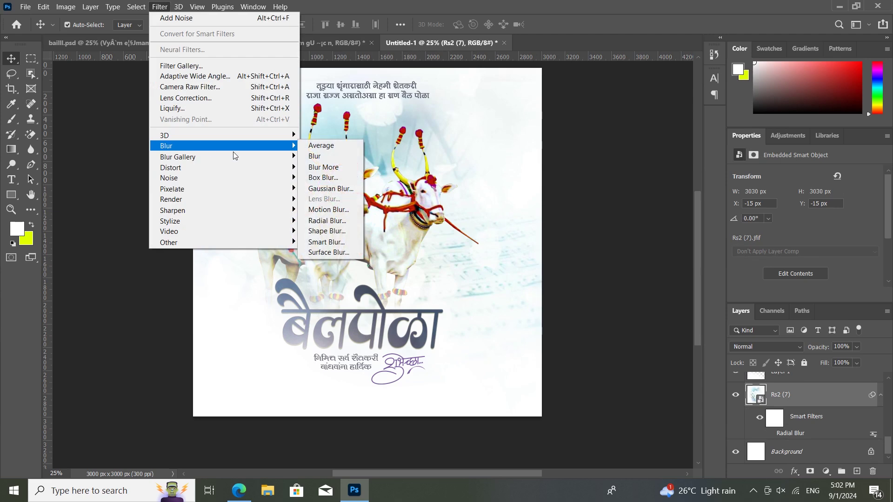
{"action": "left_click", "coordinate": [314, 189]}
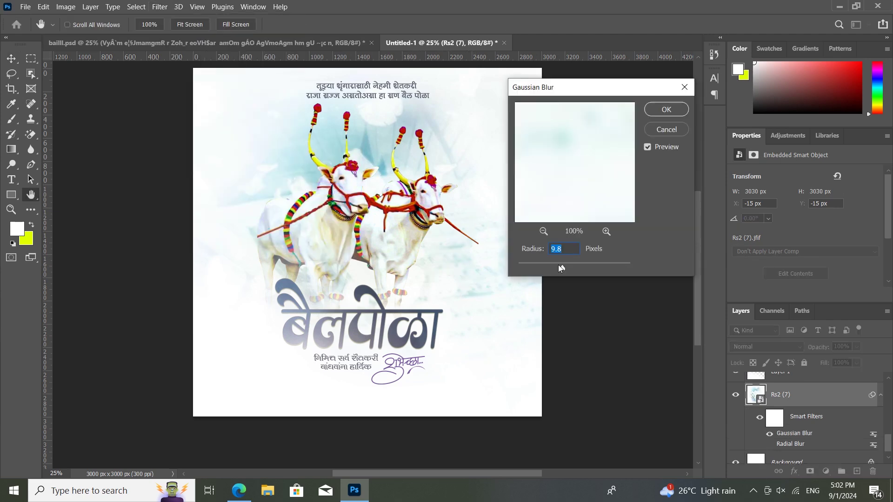
{"action": "left_click", "coordinate": [666, 110]}
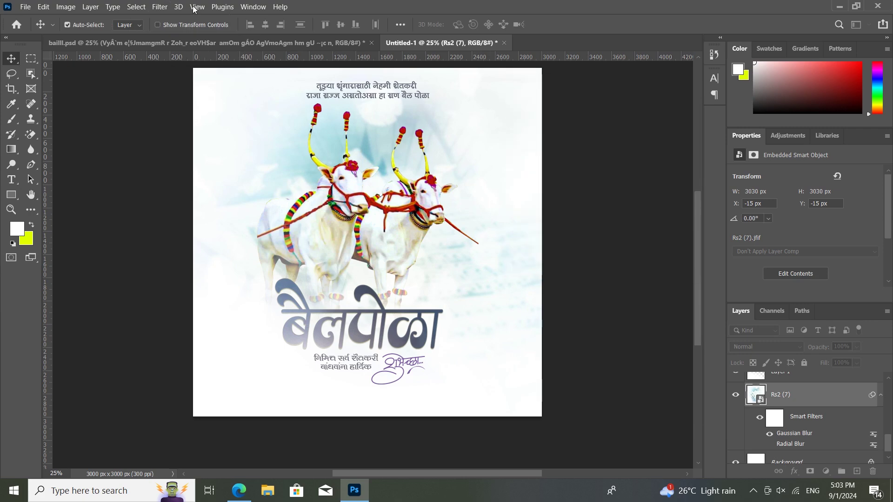
Apply the Add Noise filter with Uniform distribution to the Rs2 (7) background layer.
{"action": "left_click", "coordinate": [160, 6]}
{"action": "mouse_move", "coordinate": [189, 178]}
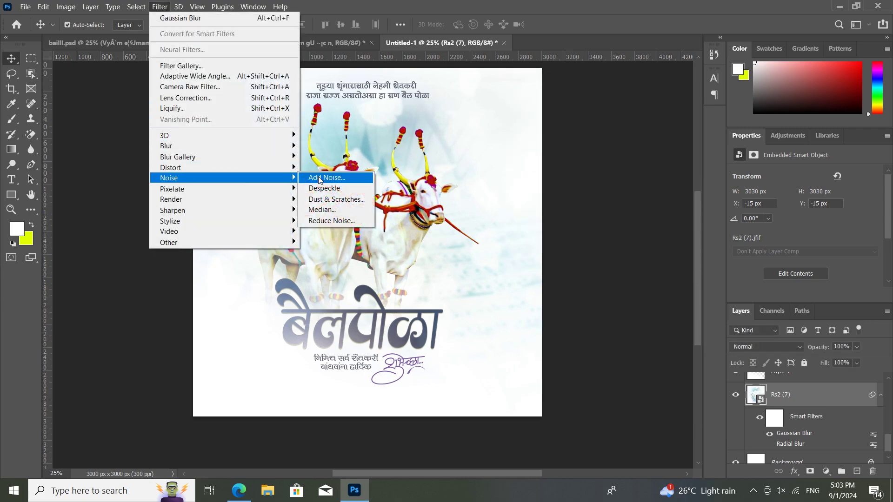
{"action": "left_click", "coordinate": [319, 178]}
{"action": "left_click_drag", "start_coordinate": [419, 68], "coordinate": [635, 103]}
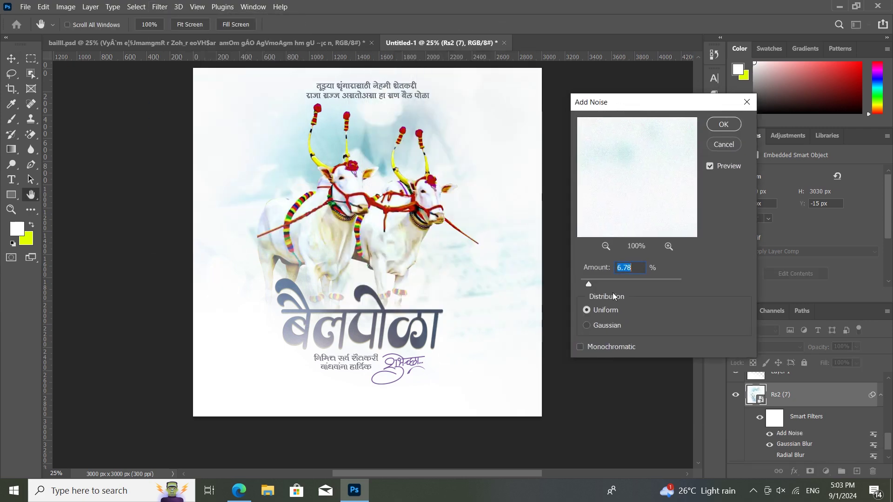
{"action": "left_click_drag", "start_coordinate": [624, 279], "coordinate": [585, 281]}
{"action": "left_click", "coordinate": [711, 125]}
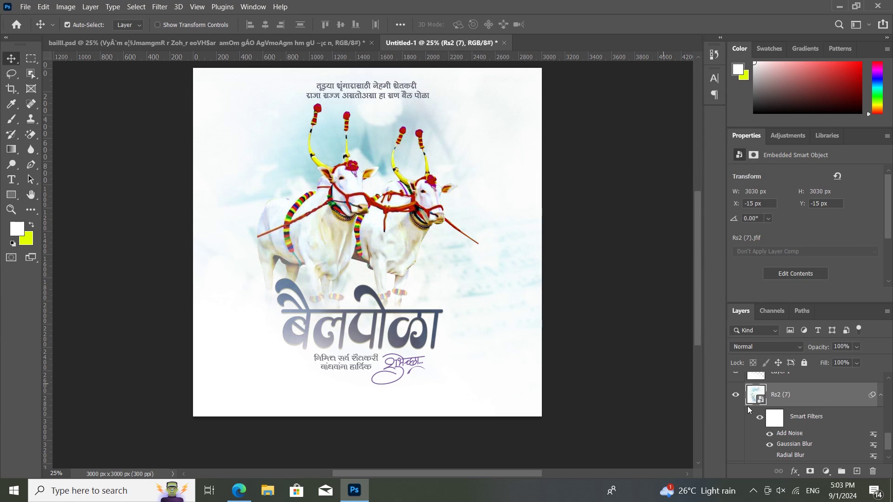
Try to bring the portrait and the शुभेच्छुक sender line from the reference poster into Untitled-1, then undo the placement.
{"action": "left_click", "coordinate": [240, 42]}
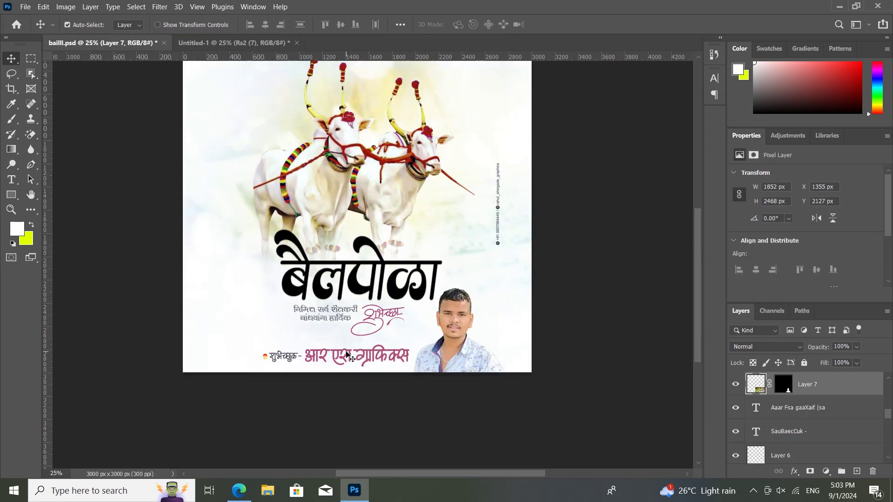
{"action": "left_click", "coordinate": [346, 354], "text": "shift"}
{"action": "left_click", "coordinate": [289, 359], "text": "shift"}
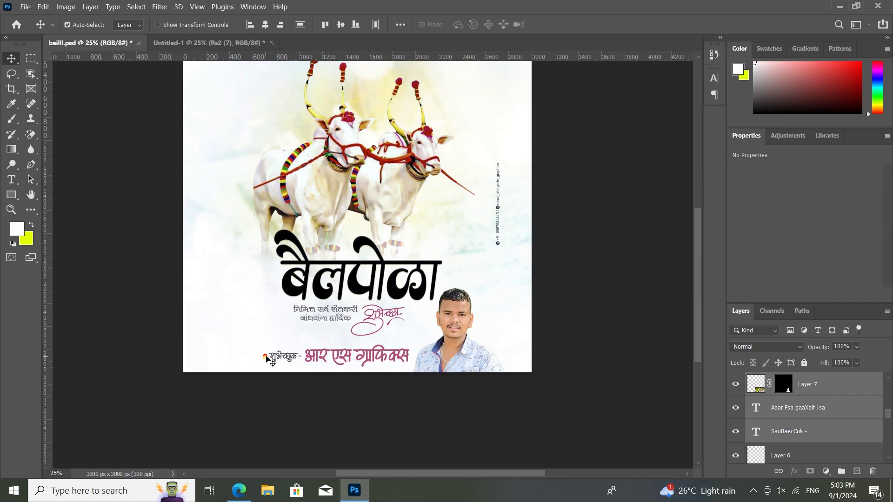
{"action": "mouse_move", "coordinate": [444, 356]}
{"action": "left_mouse_down"}
{"action": "mouse_move", "coordinate": [422, 259]}
{"action": "mouse_move", "coordinate": [257, 47]}
{"action": "left_mouse_up"}
{"action": "left_click_drag", "start_coordinate": [431, 374], "coordinate": [436, 391]}
{"action": "left_click_drag", "start_coordinate": [479, 356], "coordinate": [479, 386]}
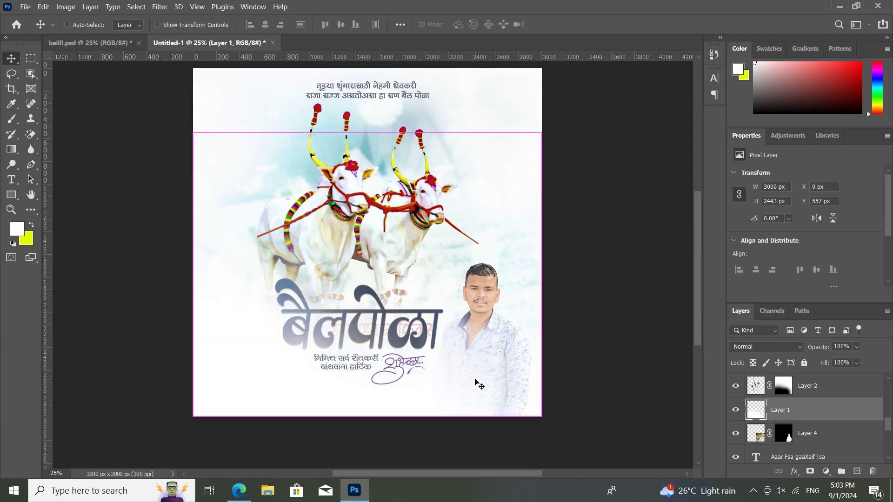
{"action": "key", "text": "ctrl+z"}
{"action": "key", "text": "ctrl+z"}
Select the topmost text layer in Untitled-1 and, in the reference poster, select the portrait together with the शुभेच्छुक sender line and its bullet.
{"action": "scroll", "coordinate": [841, 412], "scroll_direction": "up", "scroll_amount": 3}
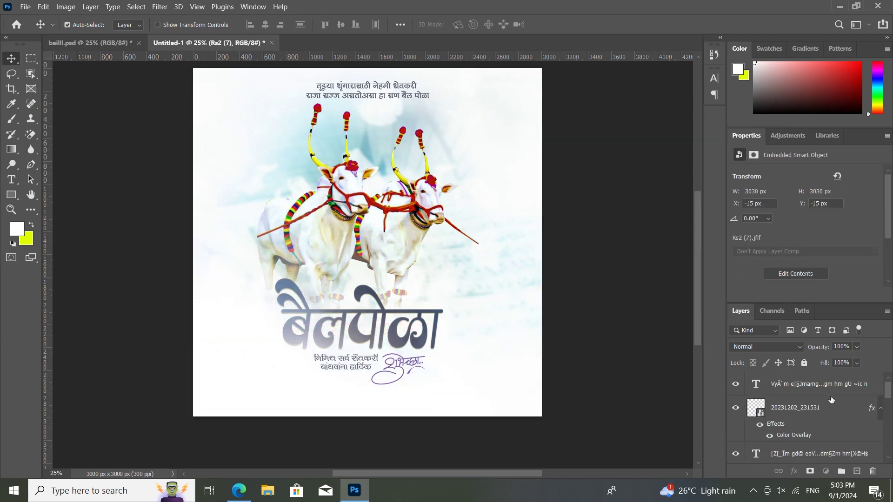
{"action": "left_click", "coordinate": [832, 396]}
{"action": "key", "text": "ctrl+Tab"}
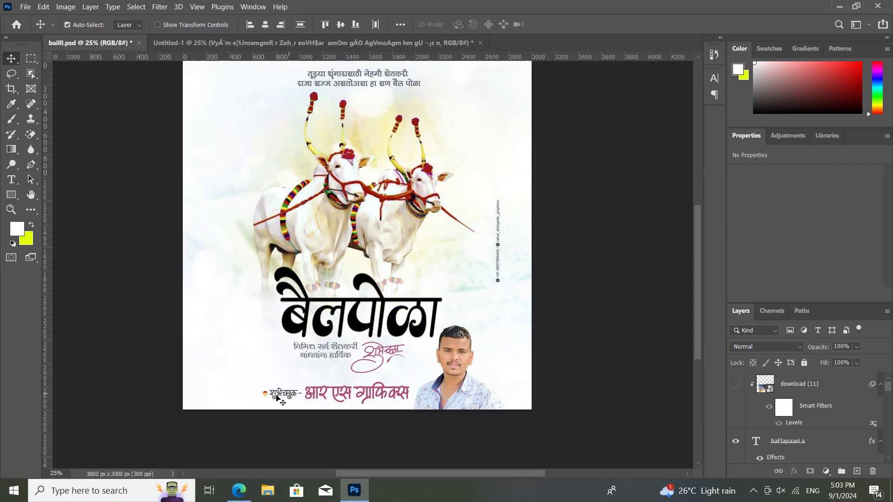
{"action": "left_click", "coordinate": [286, 398]}
{"action": "left_click_drag", "start_coordinate": [440, 361], "coordinate": [432, 356]}
{"action": "key", "text": "ctrl+z"}
{"action": "left_click", "coordinate": [268, 397]}
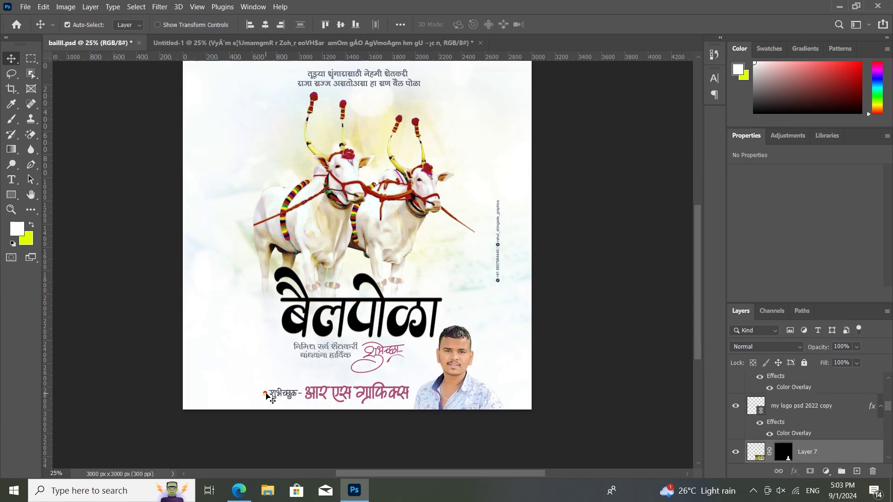
{"action": "left_click_drag", "start_coordinate": [429, 357], "coordinate": [425, 352]}
{"action": "key", "text": "ctrl+z"}
Bring the selected portrait and sender line into Untitled-1 and place them along the poster's bottom edge, with the portrait in the right corner.
{"action": "left_click_drag", "start_coordinate": [393, 390], "coordinate": [461, 360]}
{"action": "left_click_drag", "start_coordinate": [463, 396], "coordinate": [464, 394]}
{"action": "left_click_drag", "start_coordinate": [493, 362], "coordinate": [457, 421]}
{"action": "scroll", "coordinate": [467, 388], "scroll_direction": "down", "scroll_amount": 2}
{"action": "left_click_drag", "start_coordinate": [465, 350], "coordinate": [469, 328]}
{"action": "scroll", "coordinate": [469, 328], "scroll_direction": "up", "scroll_amount": 2}
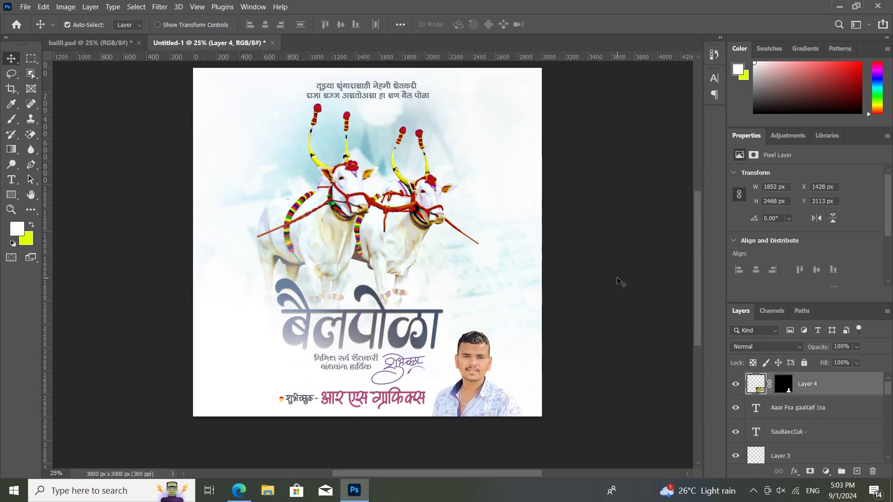
Lock the white fade on Layer 1 and the Rs2 (7) background layer, then clear the layer selection.
{"action": "left_click", "coordinate": [503, 320]}
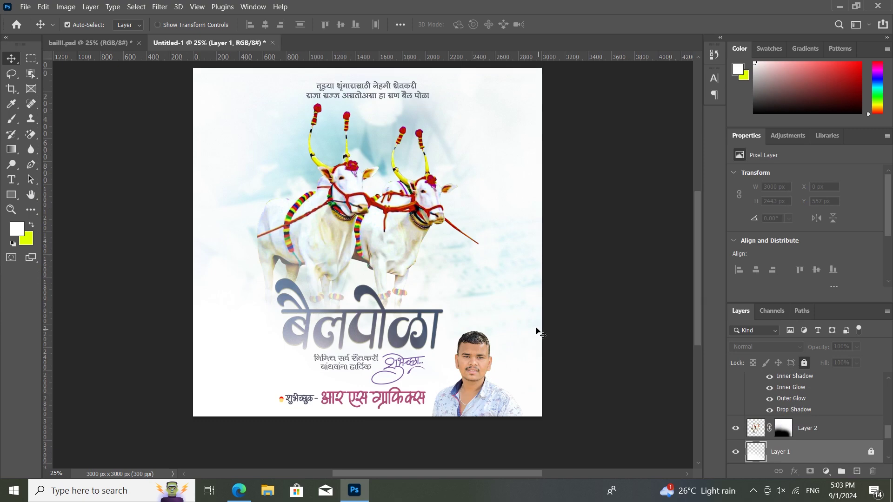
{"action": "left_click", "coordinate": [531, 330]}
{"action": "left_click", "coordinate": [804, 364]}
{"action": "left_click", "coordinate": [499, 190]}
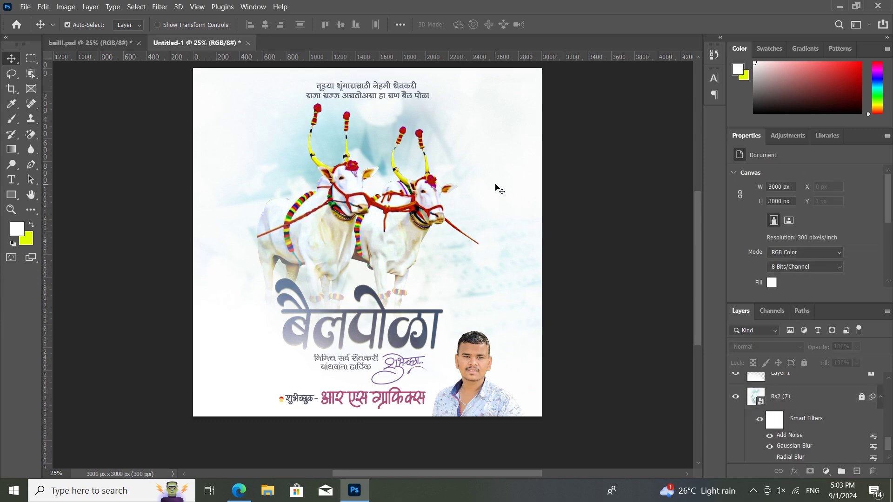
Select the bulls, title, greeting and portrait layers together and nudge them up by 30 px.
{"action": "left_click_drag", "start_coordinate": [151, 181], "coordinate": [422, 375]}
{"action": "key", "text": "shift+Up"}
{"action": "key", "text": "shift+Up"}
{"action": "key", "text": "shift+Up"}
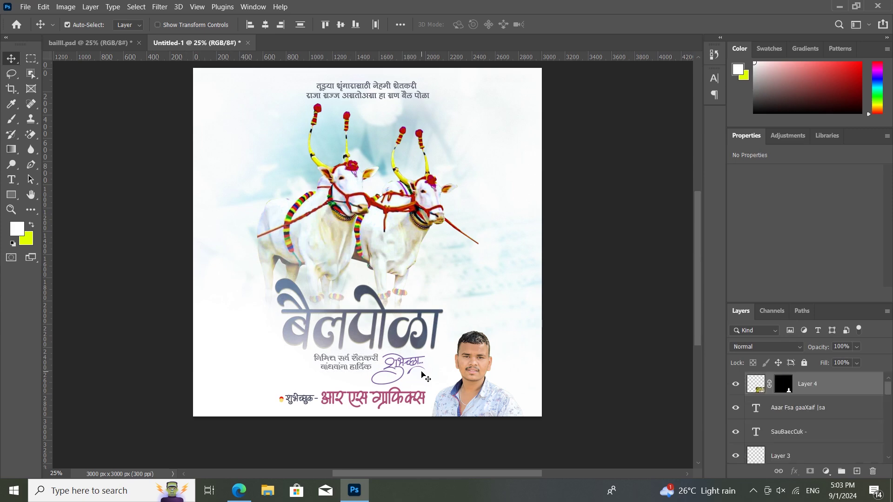
Move the two-line Marathi verse at the top of the poster upward to Y 76.96 px.
{"action": "scroll", "coordinate": [434, 344], "scroll_direction": "up", "scroll_amount": 3}
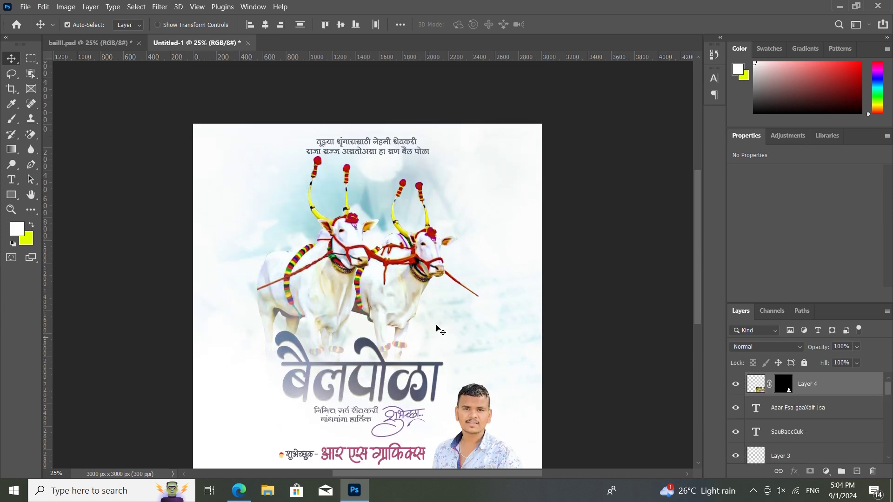
{"action": "left_click", "coordinate": [380, 157]}
{"action": "key", "text": "Up"}
{"action": "key", "text": "Up"}
{"action": "key", "text": "Up"}
{"action": "key", "text": "Up"}
{"action": "key", "text": "Up"}
{"action": "key", "text": "Up"}
{"action": "key", "text": "Up"}
{"action": "key", "text": "Up"}
{"action": "key", "text": "Up"}
{"action": "key", "text": "Up"}
{"action": "key", "text": "Up"}
{"action": "key", "text": "Up"}
{"action": "key", "text": "Up"}
{"action": "key", "text": "Up"}
{"action": "key", "text": "Up"}
{"action": "key", "text": "Up"}
{"action": "key", "text": "Up"}
{"action": "key", "text": "Up"}
{"action": "key", "text": "Up"}
{"action": "key", "text": "Up"}
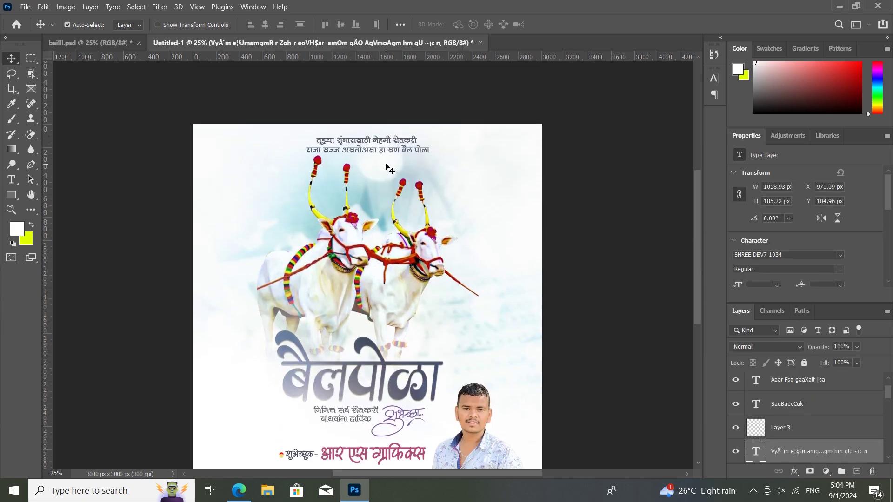
Try the SHREE-DEV7-4552 font on the top Marathi verse, then revert to SHREE-DEV7-1034.
{"action": "double_click", "coordinate": [377, 144]}
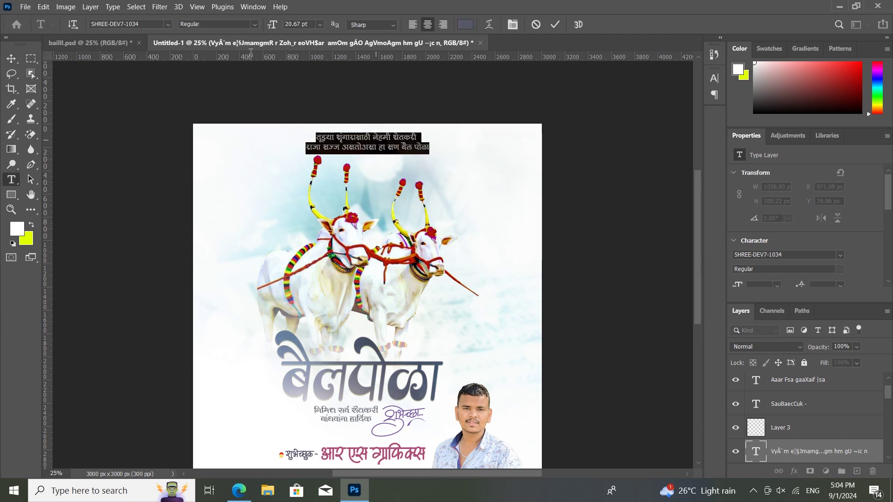
{"action": "left_click", "coordinate": [168, 24]}
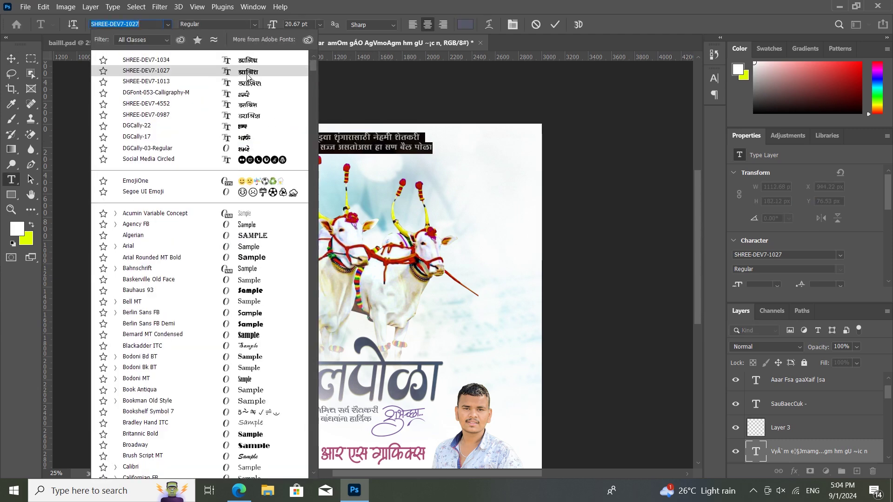
{"action": "left_click", "coordinate": [250, 104]}
{"action": "left_click", "coordinate": [553, 24]}
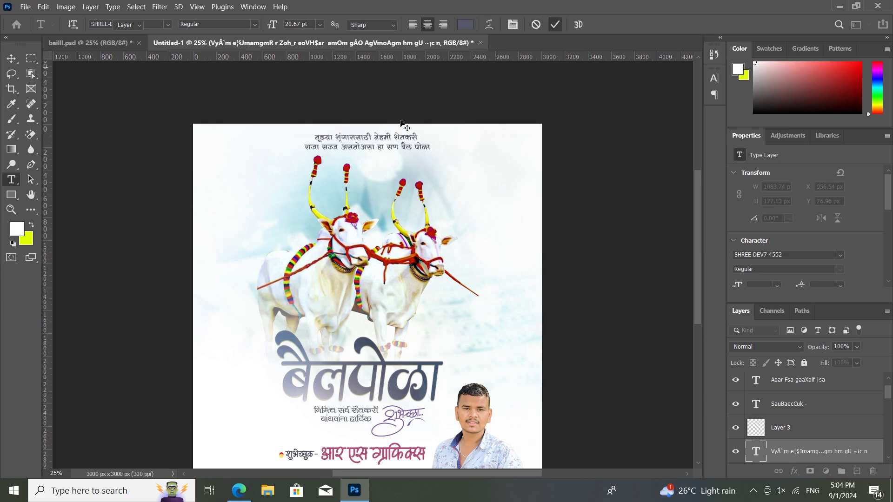
{"action": "key", "text": "v"}
{"action": "left_click_drag", "start_coordinate": [389, 140], "coordinate": [399, 122]}
{"action": "scroll", "coordinate": [391, 139], "scroll_direction": "down", "scroll_amount": 1}
{"action": "key", "text": "z"}
{"action": "key", "text": "Up"}
{"action": "key", "text": "v"}
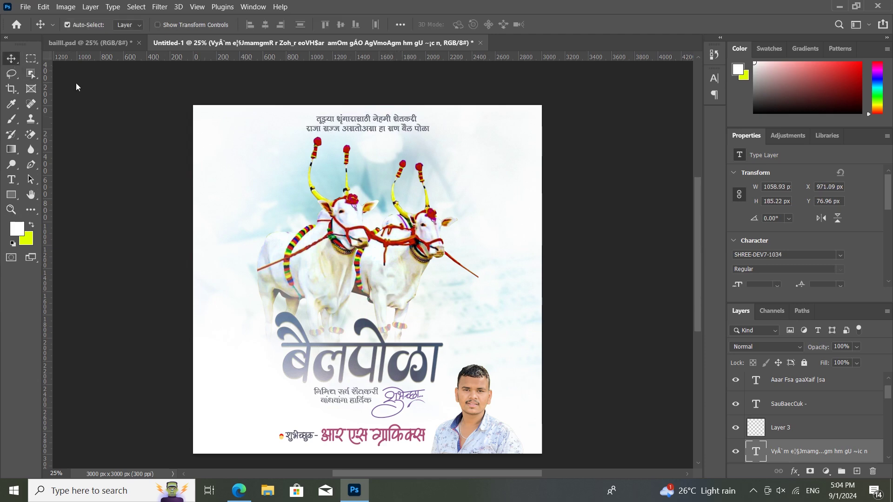
Nudge the top Marathi verse slightly higher, to Y 68.96 px.
{"action": "scroll", "coordinate": [412, 191], "scroll_direction": "down", "scroll_amount": 1}
{"action": "key", "text": "Up"}
{"action": "key", "text": "Up"}
Bring the vertical contact line, my logo psd 2022 copy, from the reference poster into Untitled-1 and place it near the poster's right edge.
{"action": "left_click", "coordinate": [89, 43]}
{"action": "left_click_drag", "start_coordinate": [498, 237], "coordinate": [368, 46]}
{"action": "left_click_drag", "start_coordinate": [516, 258], "coordinate": [517, 275]}
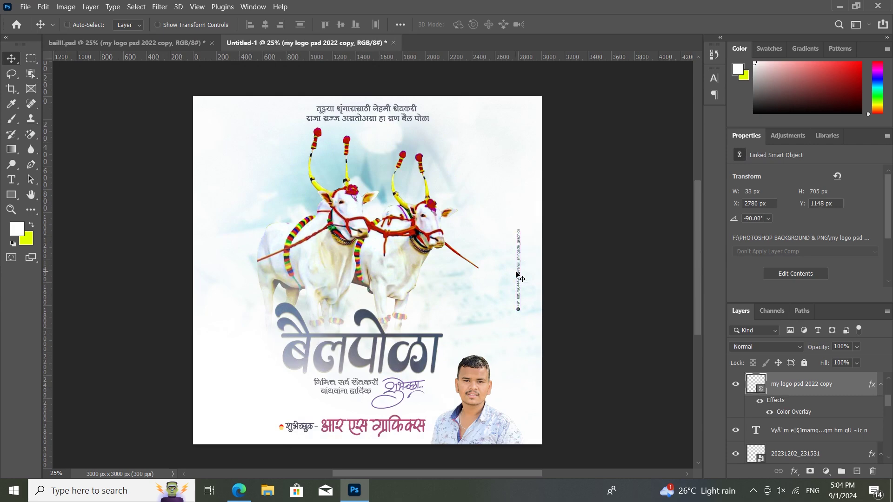
Enlarge the vertical contact line slightly, apply the transform and clear the layer selection.
{"action": "key", "text": "ctrl+t"}
{"action": "left_click_drag", "start_coordinate": [564, 273], "coordinate": [574, 272]}
{"action": "left_click", "coordinate": [576, 24]}
{"action": "left_click", "coordinate": [604, 280]}
Add a new empty layer directly above the Rs2 (7) background layer and switch to the Brush tool.
{"action": "scroll", "coordinate": [800, 440], "scroll_direction": "down", "scroll_amount": 12}
{"action": "left_click", "coordinate": [809, 389]}
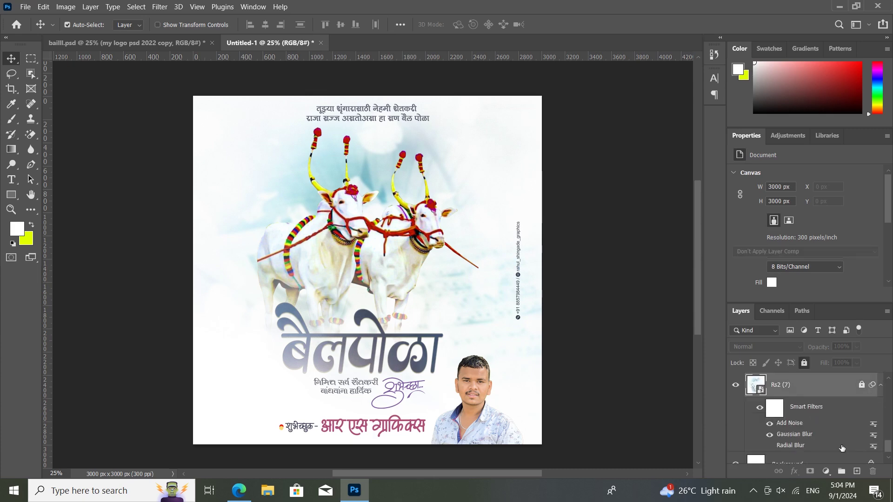
{"action": "left_click", "coordinate": [857, 471]}
{"action": "key", "text": "ctrl+plus"}
{"action": "left_click", "coordinate": [5, 121]}
{"action": "scroll", "coordinate": [433, 217], "scroll_direction": "up", "scroll_amount": 3}
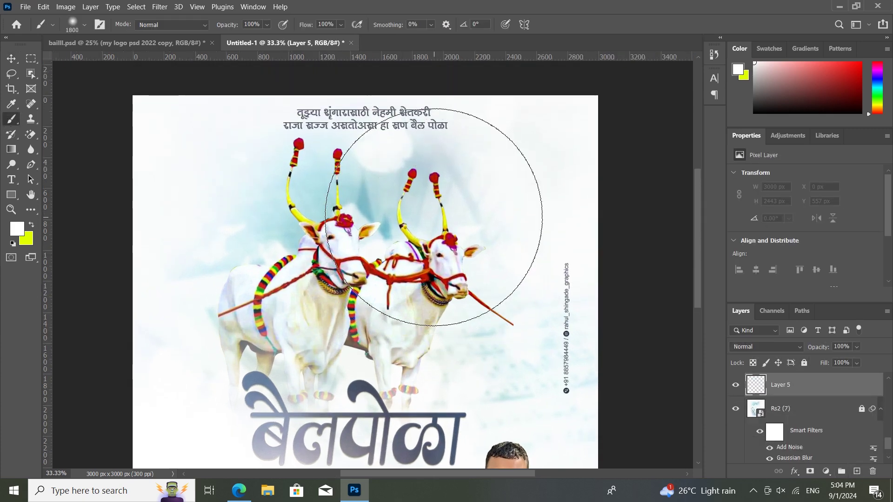
Sample the bright yellow of the left bull's horn as the brush colour and set the new layer's blend mode to Overlay.
{"action": "key", "text": "i"}
{"action": "left_click", "coordinate": [308, 217]}
{"action": "key", "text": "b"}
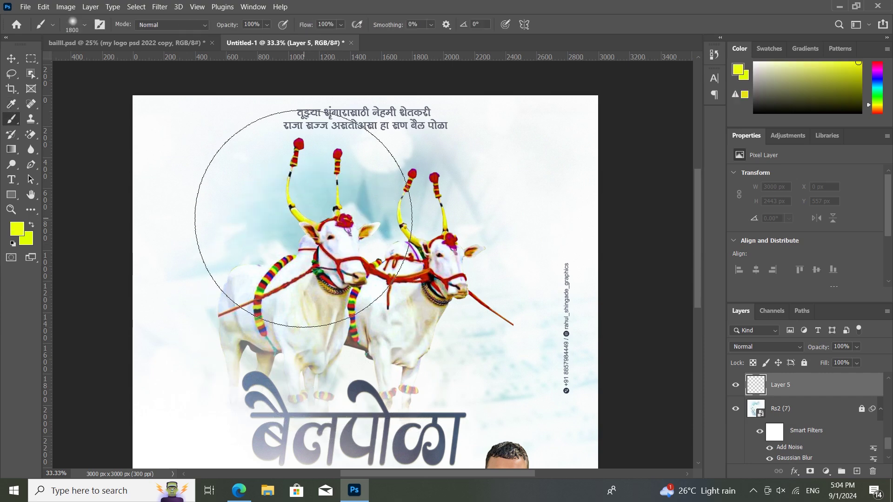
{"action": "left_click", "coordinate": [767, 347]}
{"action": "left_click", "coordinate": [758, 334]}
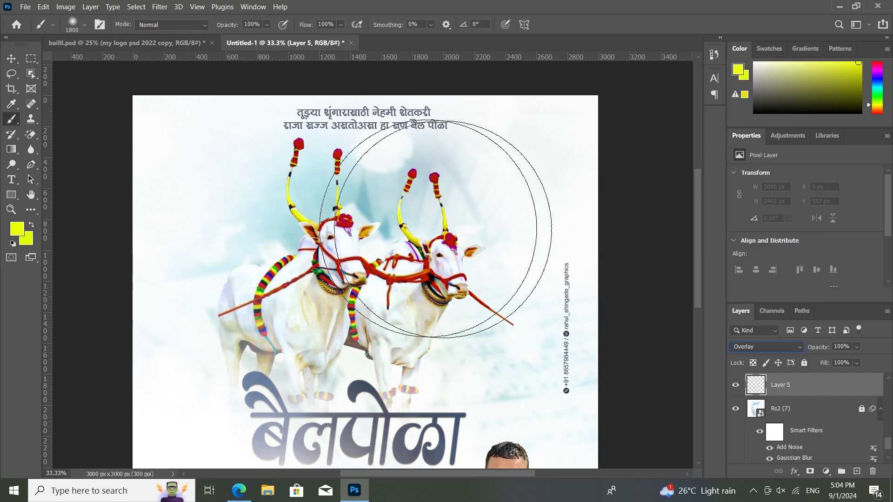
Try soft yellow brush strokes around the bulls with the 1800 px brush, then undo them.
{"action": "left_click", "coordinate": [379, 200]}
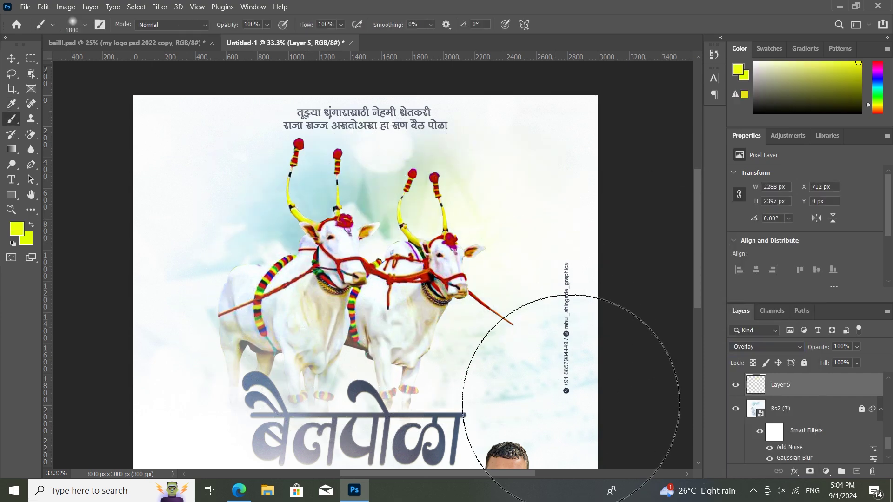
{"action": "left_click_drag", "start_coordinate": [239, 219], "coordinate": [256, 303]}
{"action": "key", "text": "ctrl+z"}
{"action": "key", "text": "ctrl+z"}
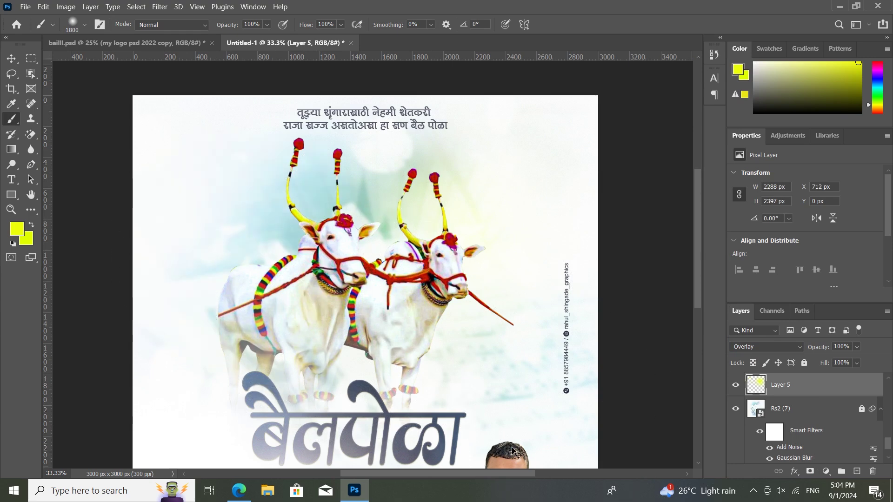
Paint a soft yellow glow across the upper background on Layer 5 and lower the layer's opacity to 60%.
{"action": "mouse_move", "coordinate": [484, 199]}
{"action": "left_mouse_down"}
{"action": "mouse_move", "coordinate": [528, 169]}
{"action": "mouse_move", "coordinate": [488, 99]}
{"action": "left_mouse_up"}
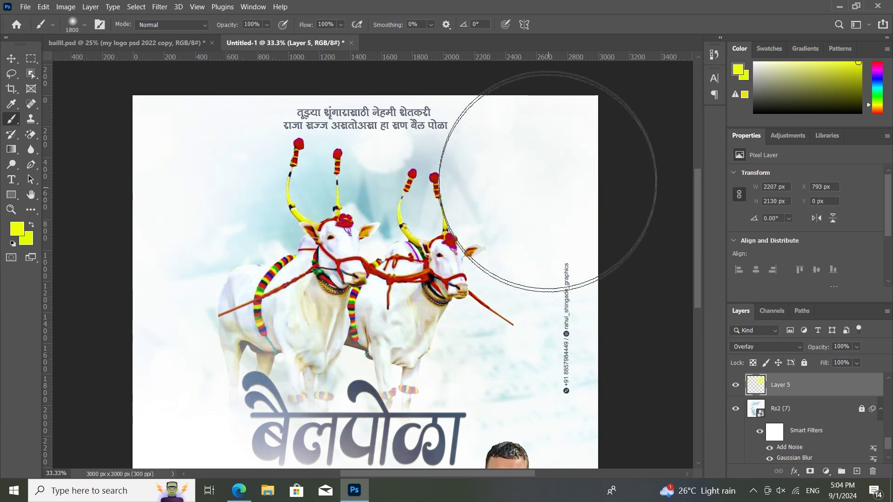
{"action": "left_click_drag", "start_coordinate": [378, 200], "coordinate": [347, 84]}
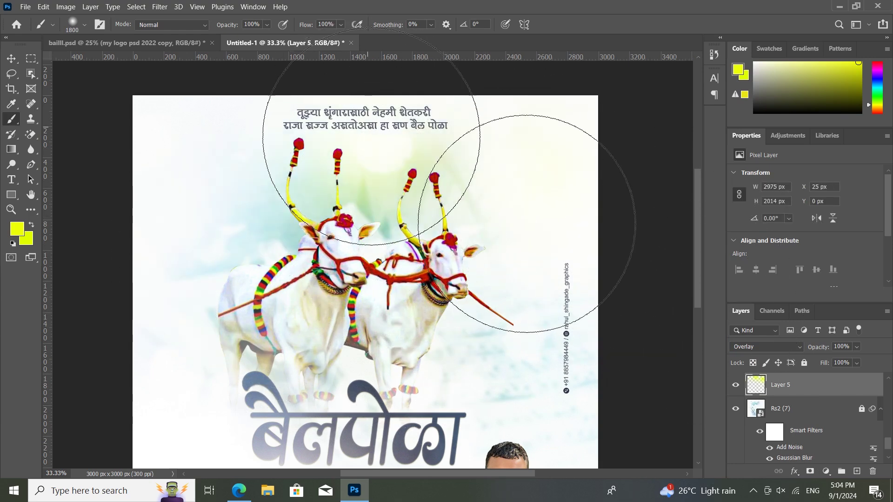
{"action": "left_click_drag", "start_coordinate": [818, 350], "coordinate": [811, 347]}
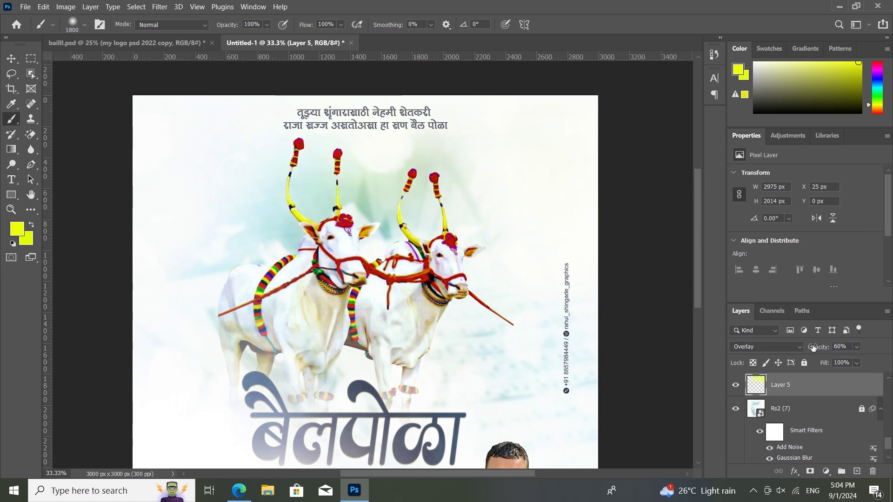
{"action": "key", "text": "ctrl+minus"}
{"action": "left_click", "coordinate": [11, 59]}
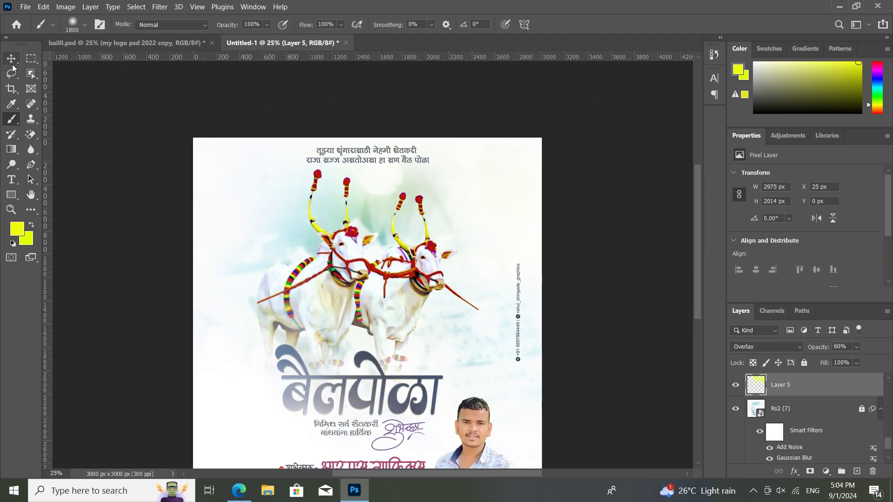
Shift the purple शुभेच्छा lettering slightly left, closer to the two-line greeting beside it.
{"action": "key", "text": "ctrl+plus"}
{"action": "key", "text": "ctrl+plus"}
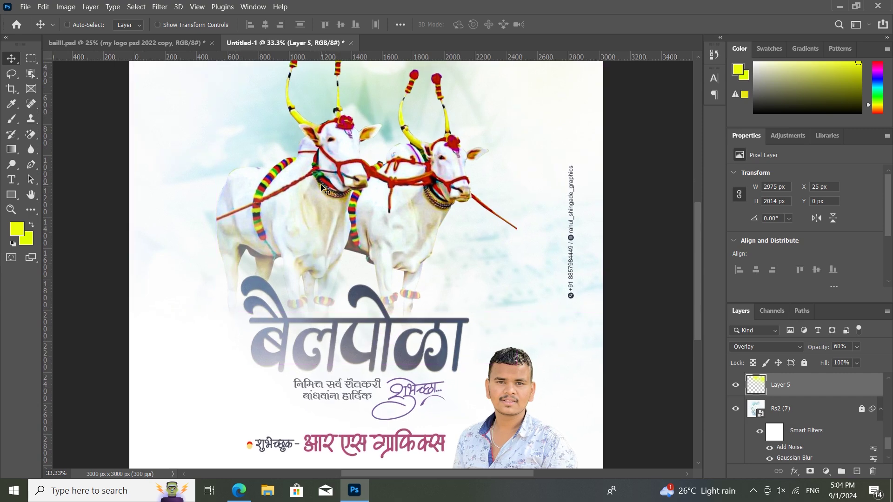
{"action": "scroll", "coordinate": [334, 184], "scroll_direction": "down", "scroll_amount": 5}
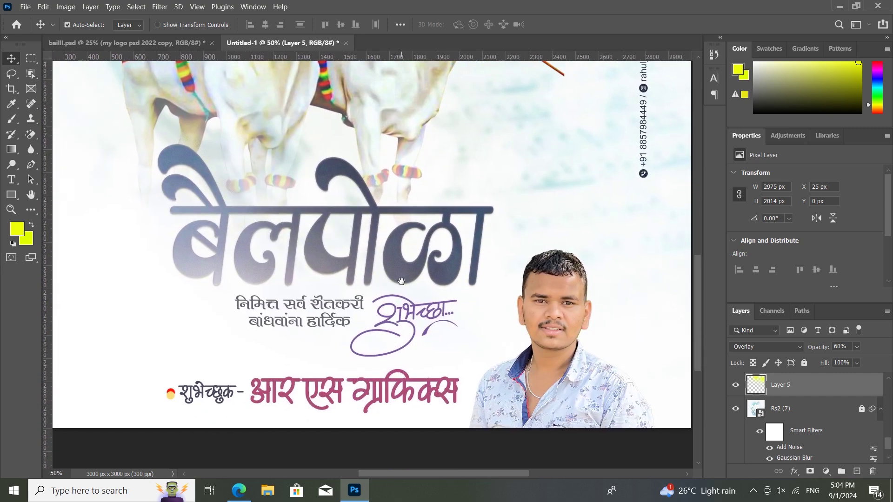
{"action": "left_click_drag", "start_coordinate": [457, 282], "coordinate": [455, 324]}
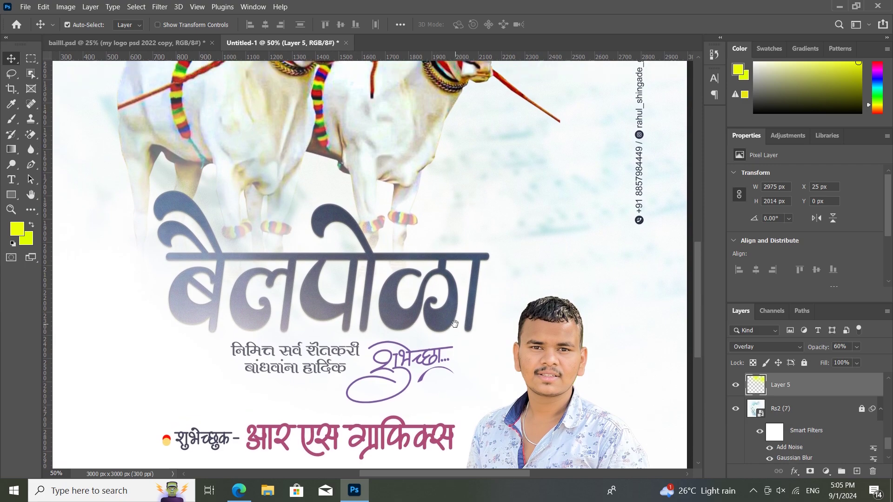
{"action": "left_click", "coordinate": [414, 365]}
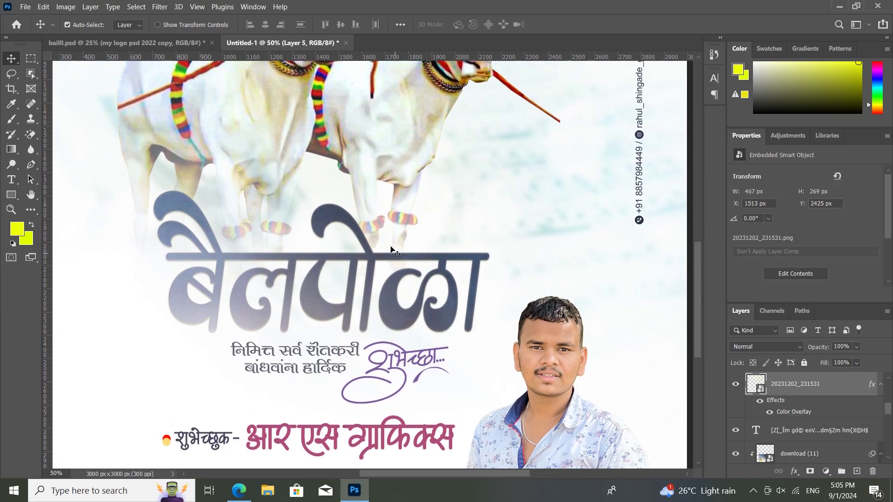
Try a space and then a full stop between असतो and असा in the top verse, then remove them.
{"action": "left_click_drag", "start_coordinate": [404, 280], "coordinate": [408, 357]}
{"action": "left_click_drag", "start_coordinate": [408, 205], "coordinate": [392, 278]}
{"action": "left_click_drag", "start_coordinate": [416, 330], "coordinate": [403, 300]}
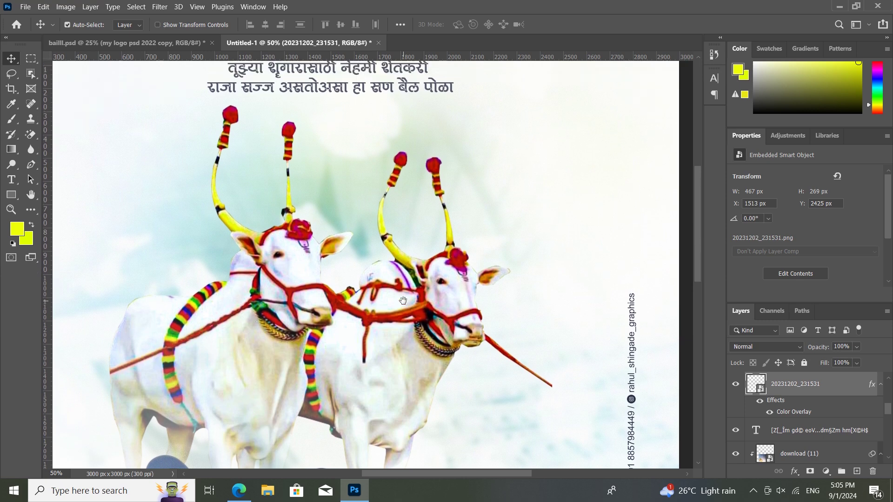
{"action": "double_click", "coordinate": [330, 91]}
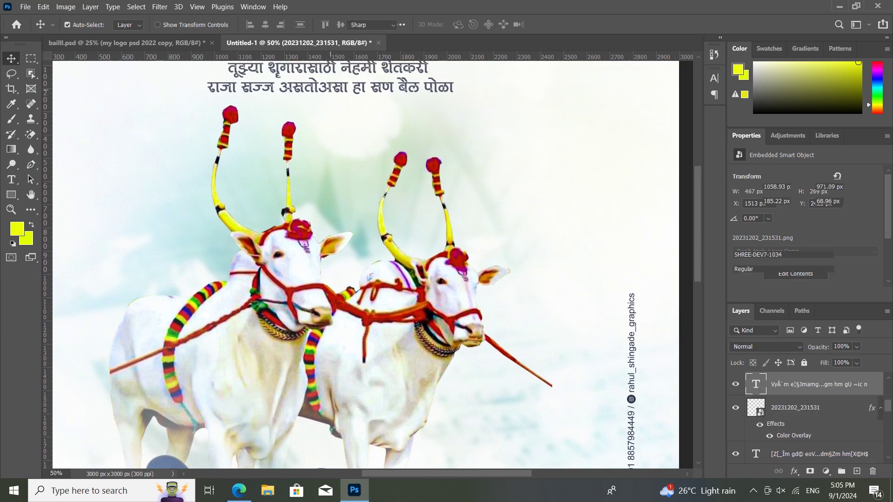
{"action": "left_click", "coordinate": [320, 90]}
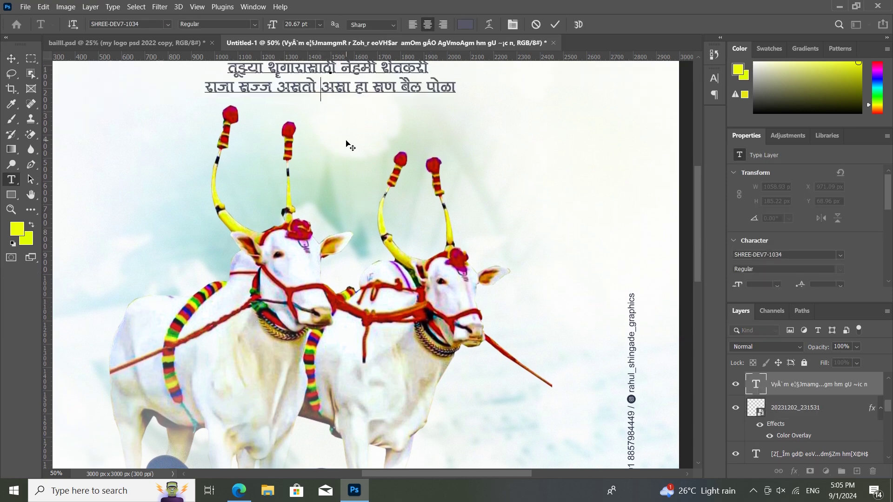
{"action": "key", "text": "BackSpace"}
{"action": "type", "text": "."}
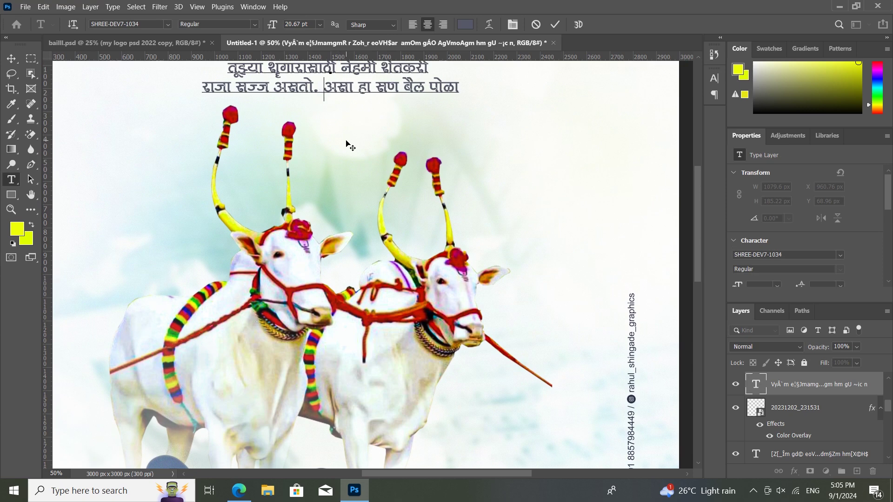
{"action": "key", "text": "BackSpace"}
{"action": "key", "text": "BackSpace"}
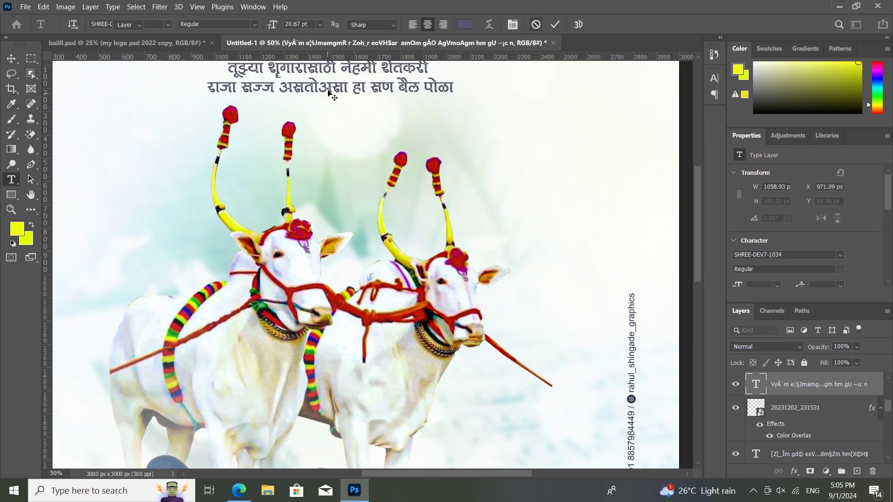
Insert a comma and space between असतो and असा in the verse's second line and commit the text.
{"action": "key", "text": "ctrl+a"}
{"action": "left_click", "coordinate": [320, 86]}
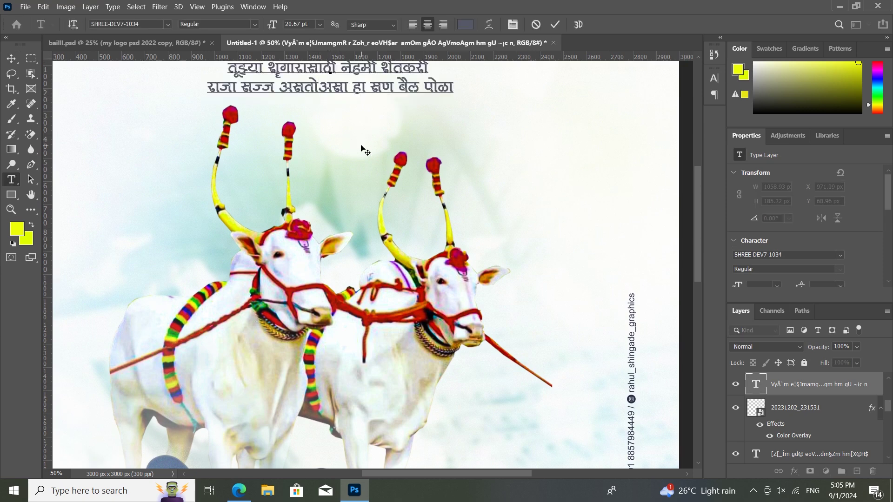
{"action": "type", "text": ","}
{"action": "key", "text": "ctrl+Return"}
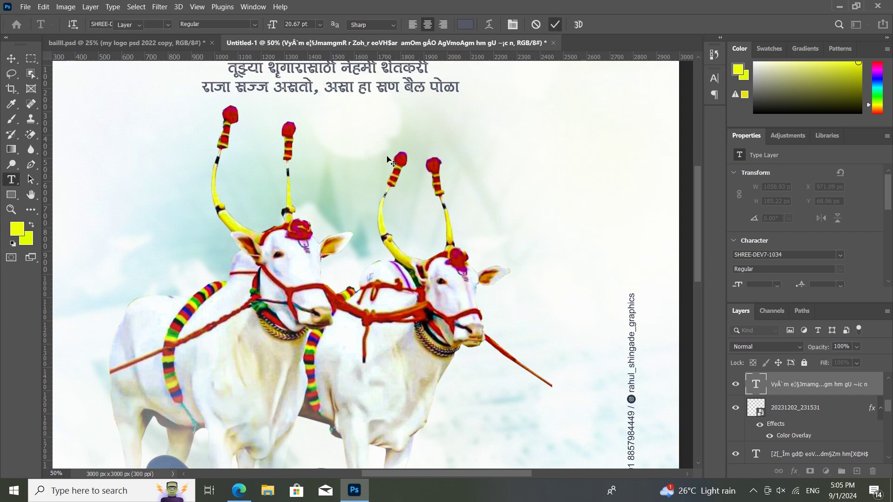
Save the poster as Untitled-1.psd with Maximize Compatibility enabled.
{"action": "key", "text": "v"}
{"action": "key", "text": "ctrl+minus"}
{"action": "key", "text": "ctrl+minus"}
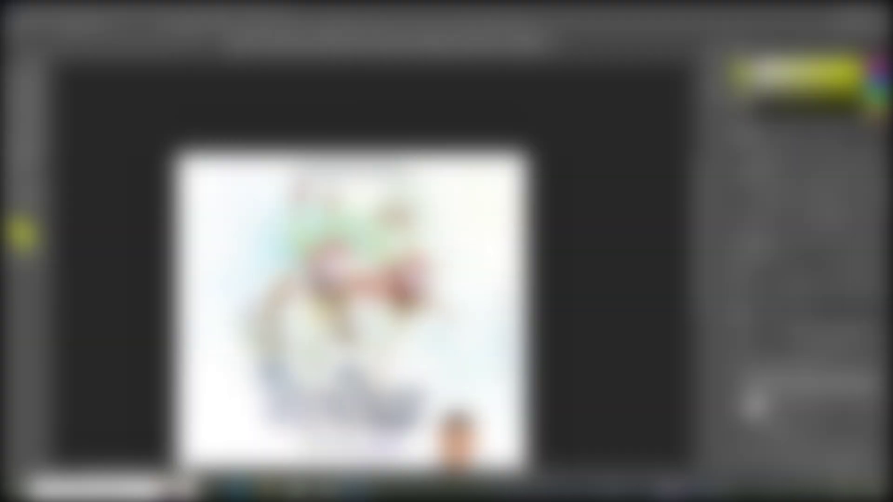
{"action": "scroll", "coordinate": [418, 279], "scroll_direction": "down", "scroll_amount": 2}
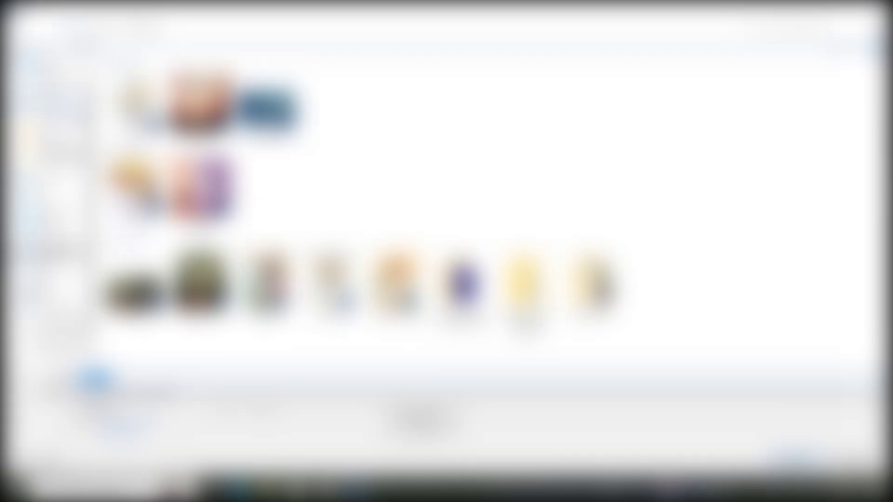
{"action": "left_click", "coordinate": [51, 76]}
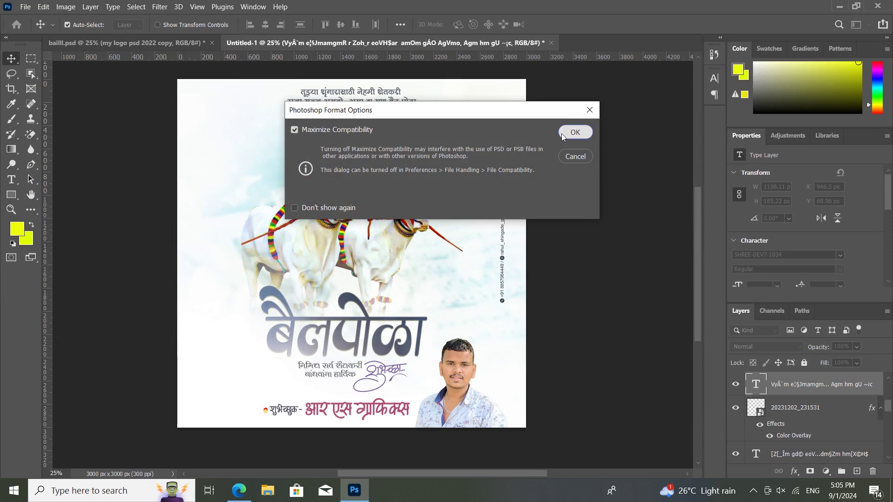
{"action": "left_click", "coordinate": [562, 134]}
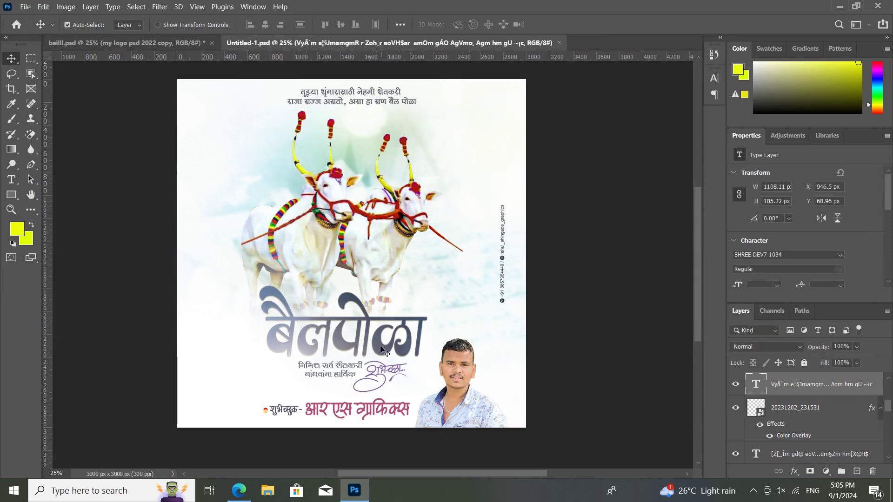
{"action": "key", "text": "ctrl+equal"}
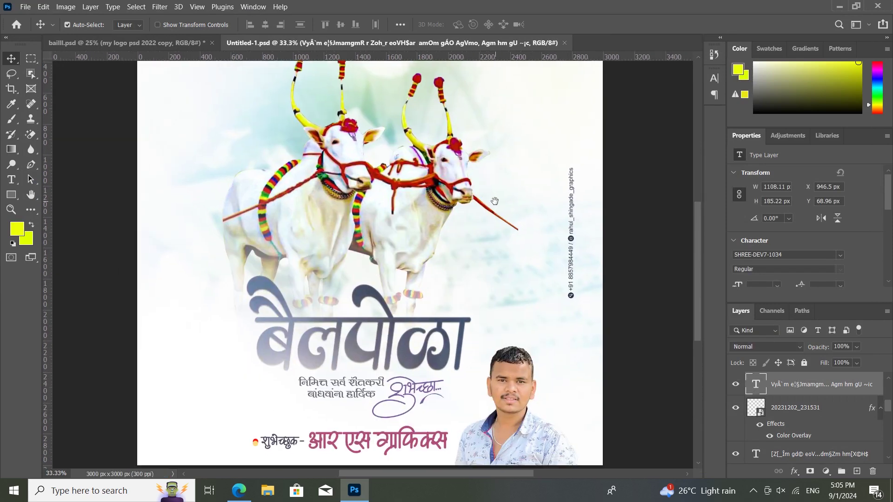